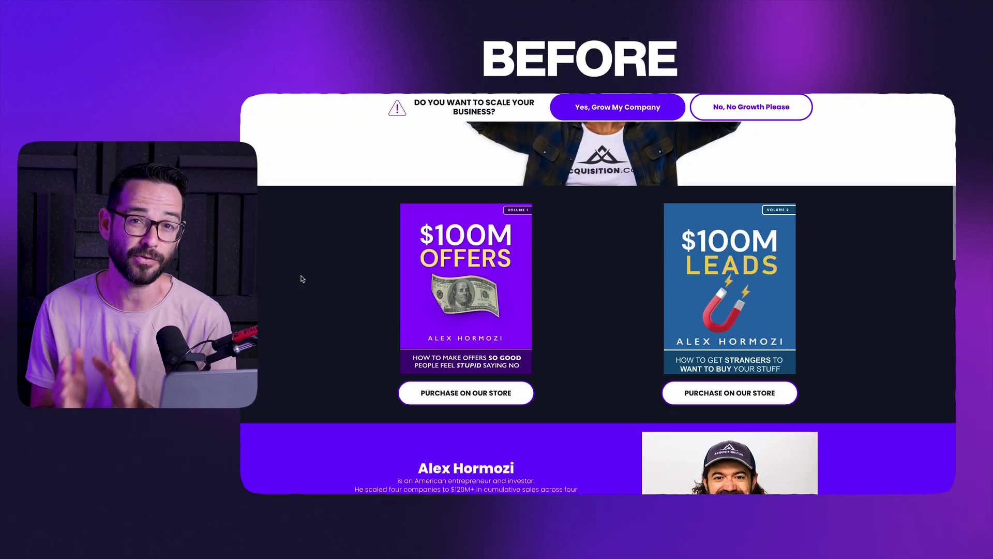
{"action": "scroll", "coordinate": [302, 279], "scroll_direction": "down", "scroll_amount": 4}
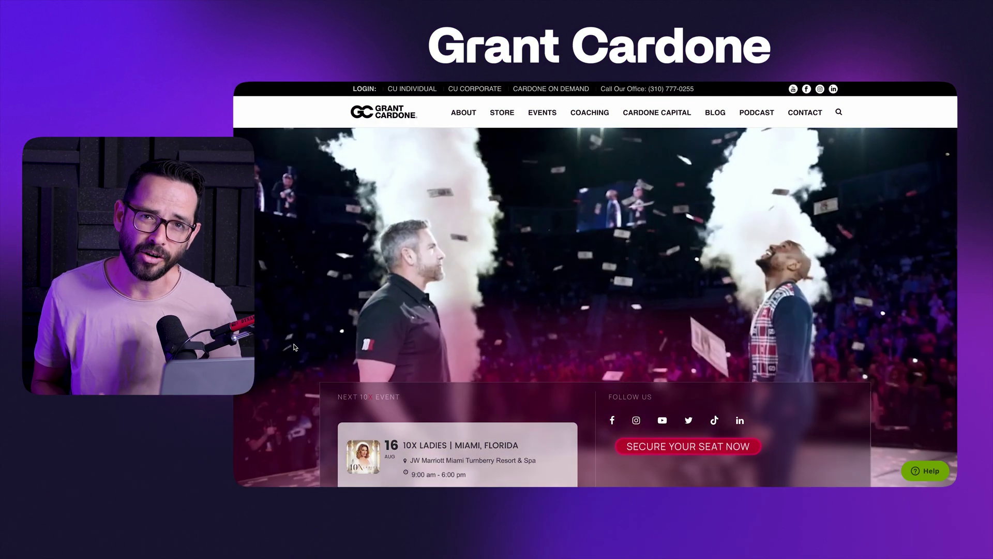
{"action": "scroll", "coordinate": [294, 347], "scroll_direction": "down", "scroll_amount": 12}
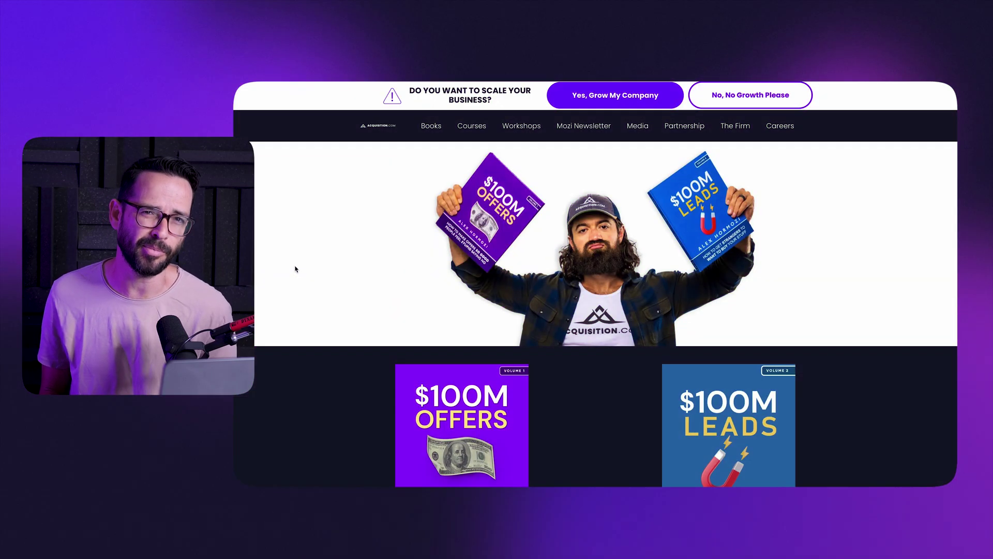
Scroll the Acquisition.com homepage past the book covers and founder bio to the podcast thumbnails.
{"action": "scroll", "coordinate": [294, 269], "scroll_direction": "down", "scroll_amount": 3}
{"action": "scroll", "coordinate": [295, 269], "scroll_direction": "down", "scroll_amount": 3}
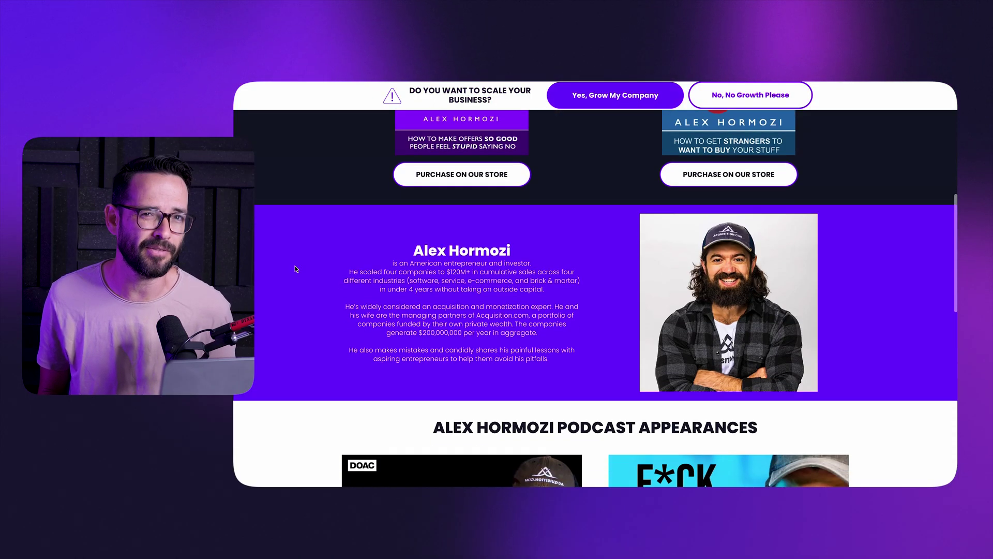
{"action": "scroll", "coordinate": [295, 268], "scroll_direction": "down", "scroll_amount": 3}
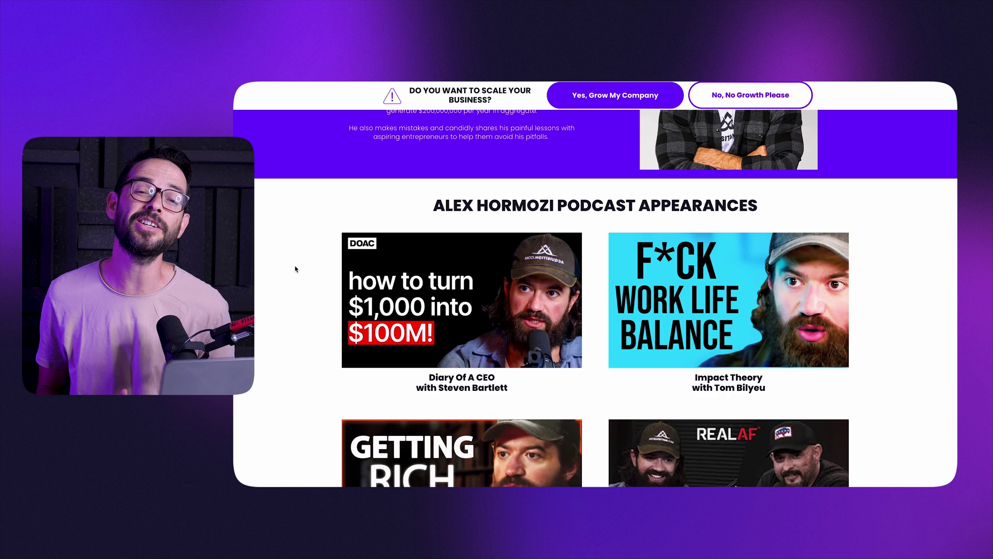
{"action": "scroll", "coordinate": [294, 268], "scroll_direction": "down", "scroll_amount": 4}
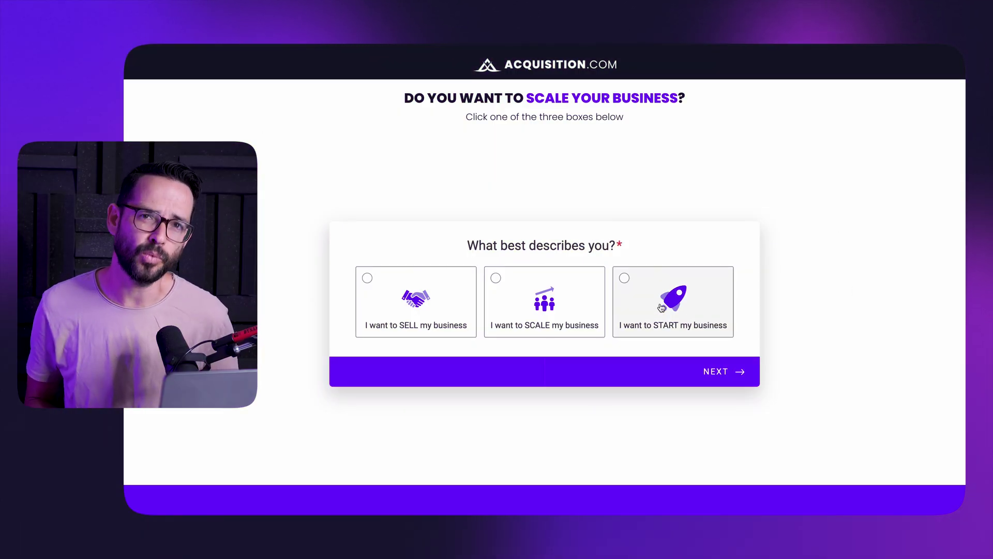
Answer the quiz with 'I want to START my business' and NOW.
{"action": "left_click", "coordinate": [665, 308]}
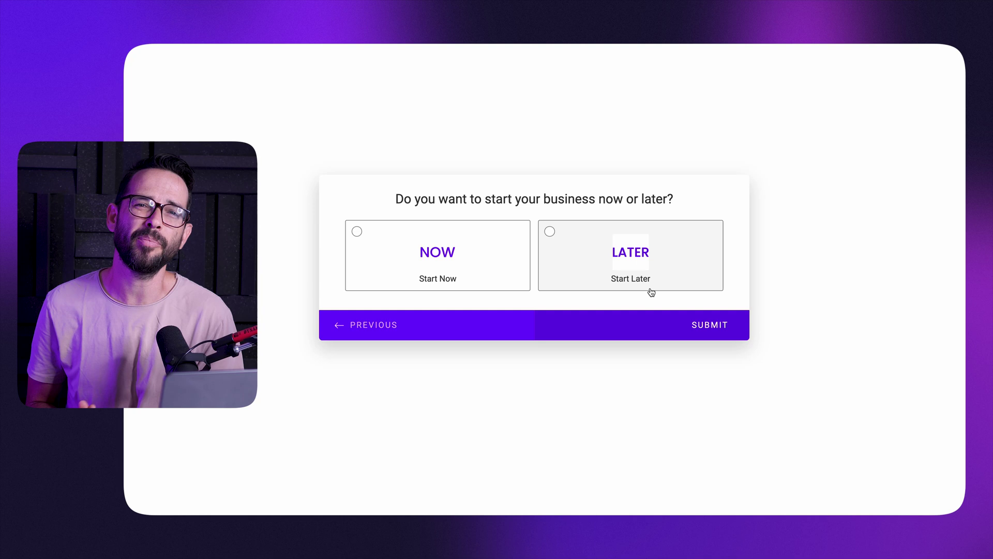
{"action": "left_click", "coordinate": [440, 247]}
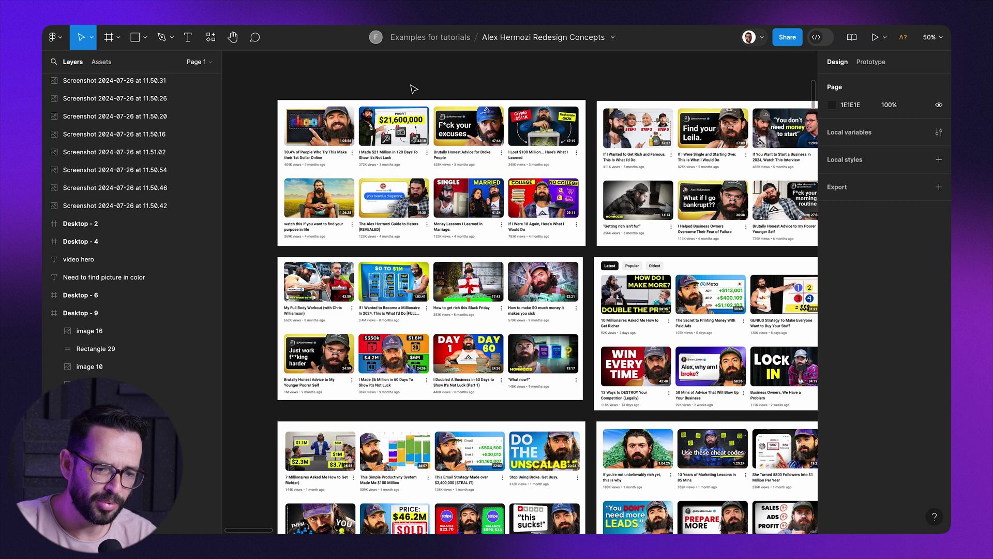
Pan the Figma canvas across the thumbnail screenshots, stage photos, portraits and book covers.
{"action": "scroll", "coordinate": [412, 88], "scroll_direction": "right", "scroll_amount": 8}
{"action": "scroll", "coordinate": [412, 88], "scroll_direction": "down", "scroll_amount": 2}
{"action": "scroll", "coordinate": [412, 88], "scroll_direction": "down", "scroll_amount": 5}
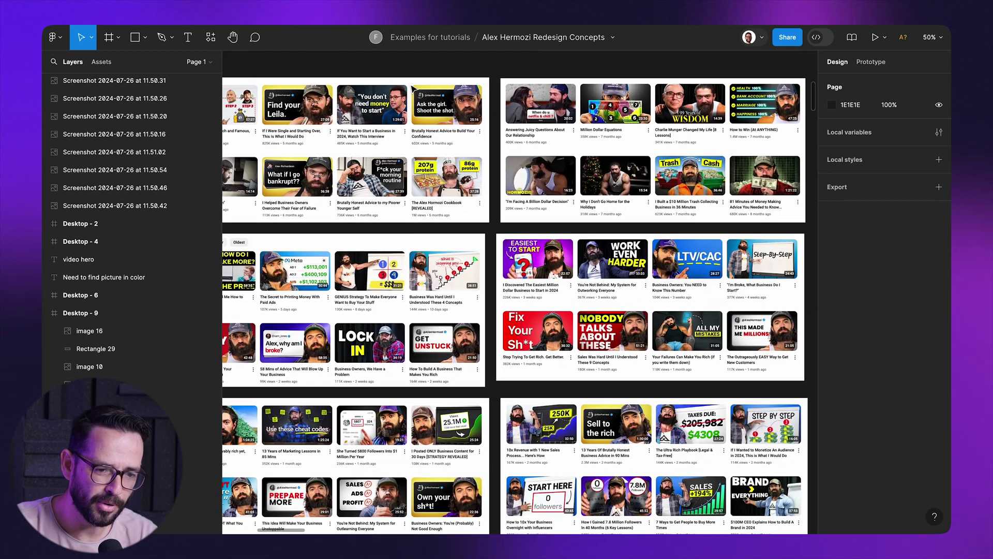
{"action": "scroll", "coordinate": [412, 89], "scroll_direction": "left", "scroll_amount": 9}
{"action": "scroll", "coordinate": [413, 89], "scroll_direction": "up", "scroll_amount": 3}
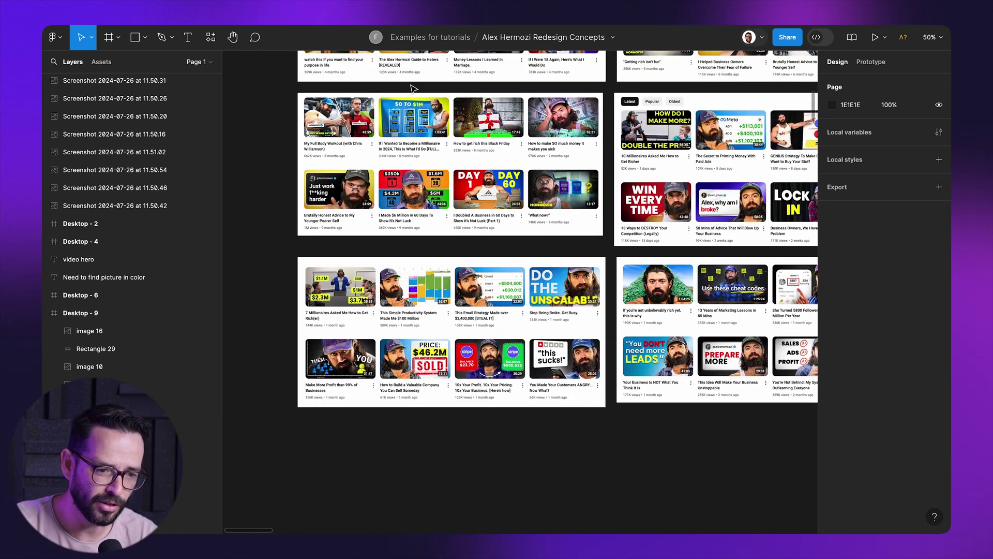
{"action": "scroll", "coordinate": [412, 89], "scroll_direction": "down", "scroll_amount": 15}
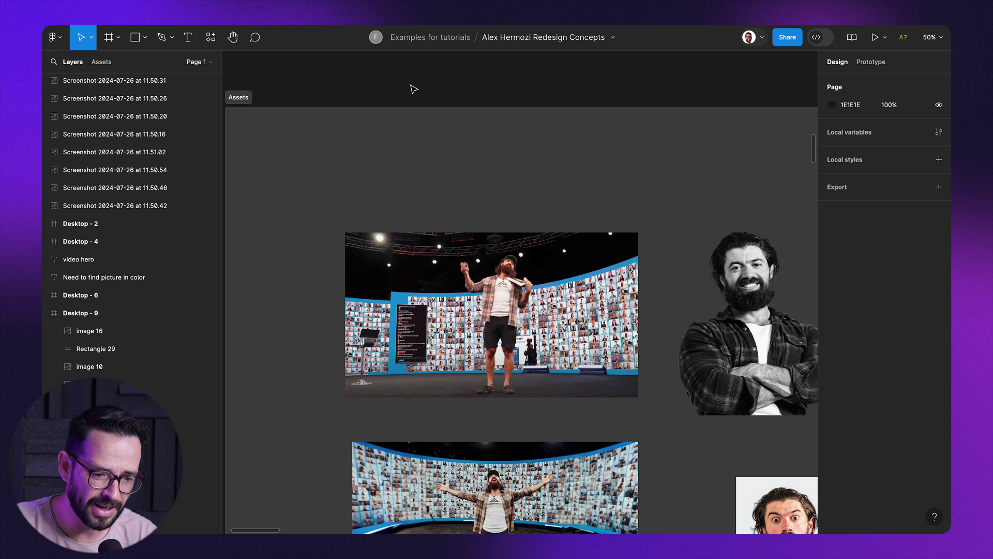
{"action": "scroll", "coordinate": [414, 89], "scroll_direction": "right", "scroll_amount": 8}
{"action": "scroll", "coordinate": [414, 89], "scroll_direction": "down", "scroll_amount": 1}
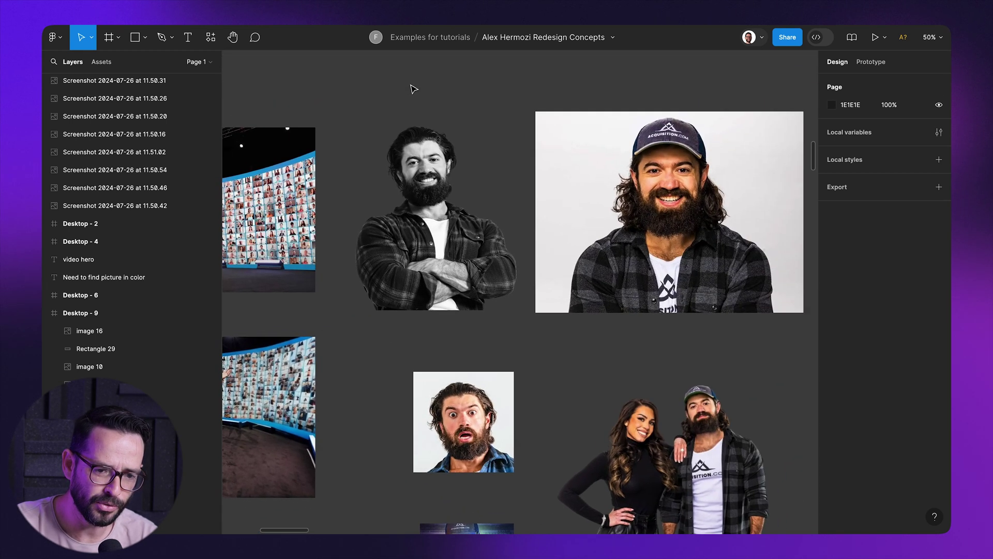
{"action": "scroll", "coordinate": [414, 89], "scroll_direction": "down", "scroll_amount": 5}
{"action": "scroll", "coordinate": [414, 89], "scroll_direction": "right", "scroll_amount": 2}
{"action": "scroll", "coordinate": [414, 89], "scroll_direction": "left", "scroll_amount": 10}
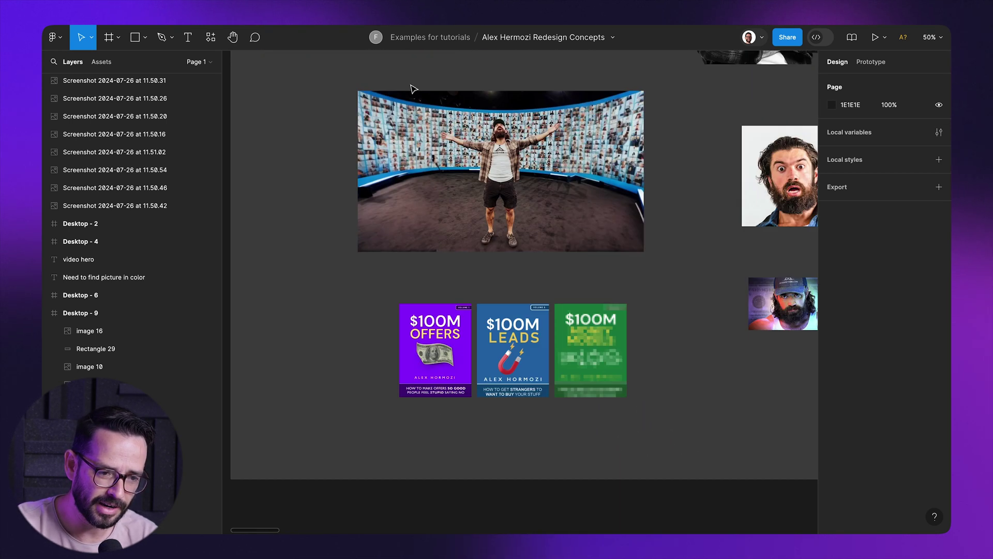
{"action": "scroll", "coordinate": [412, 89], "scroll_direction": "up", "scroll_amount": 10}
{"action": "scroll", "coordinate": [413, 88], "scroll_direction": "right", "scroll_amount": 4}
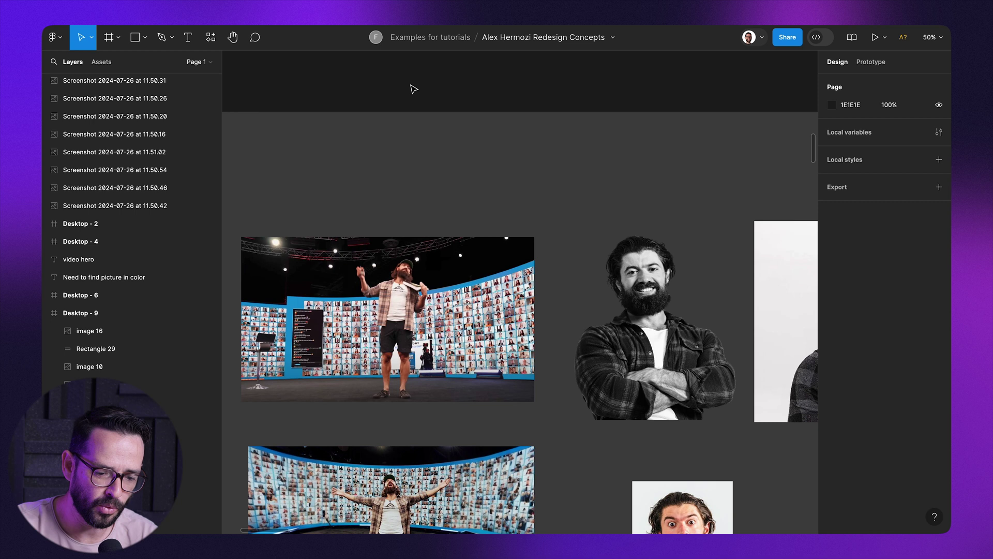
{"action": "scroll", "coordinate": [414, 89], "scroll_direction": "right", "scroll_amount": 20}
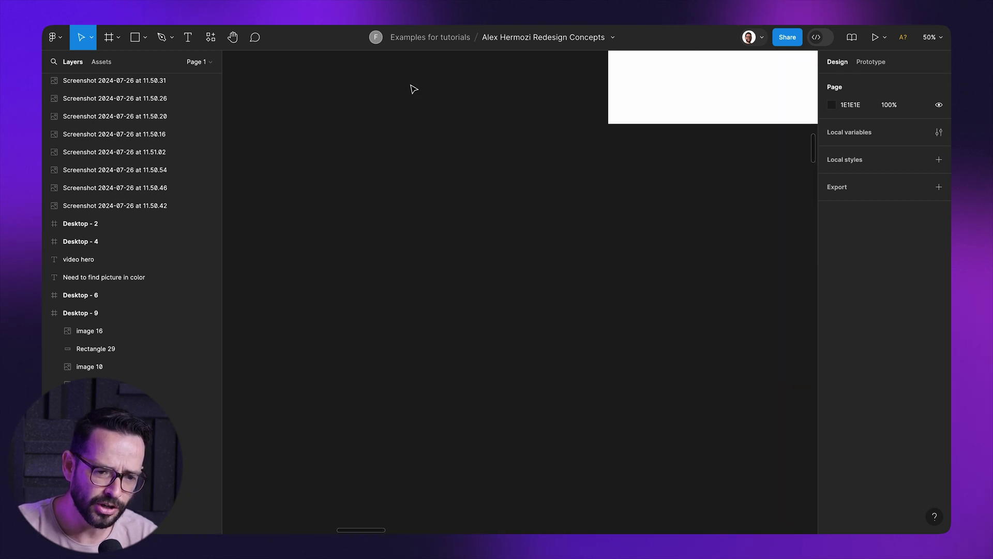
Pan right across Desktop - 1 through Desktop - 8, then back left to Desktop - 5.
{"action": "scroll", "coordinate": [413, 89], "scroll_direction": "up", "scroll_amount": 10}
{"action": "scroll", "coordinate": [414, 88], "scroll_direction": "left", "scroll_amount": 15}
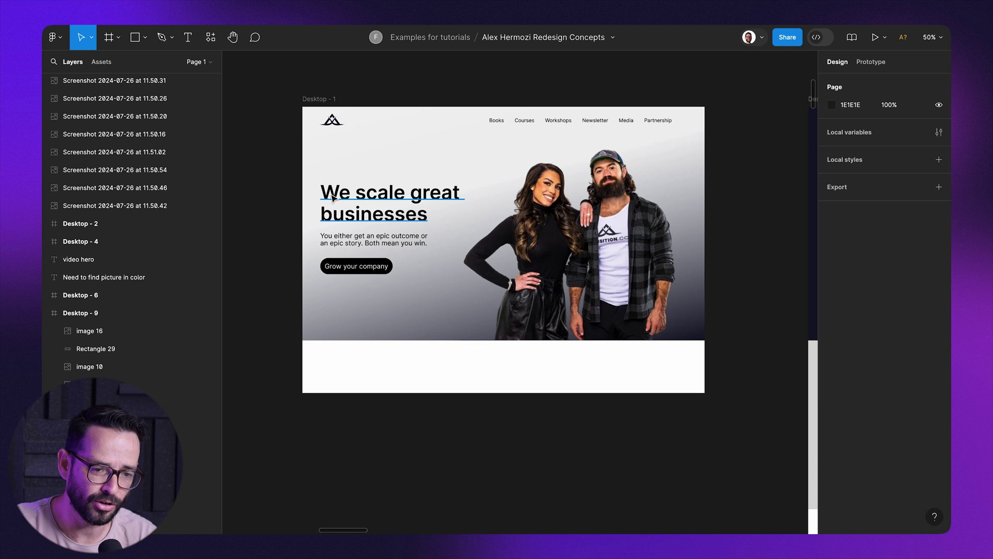
{"action": "scroll", "coordinate": [334, 198], "scroll_direction": "right", "scroll_amount": 12}
{"action": "scroll", "coordinate": [333, 199], "scroll_direction": "up", "scroll_amount": 2}
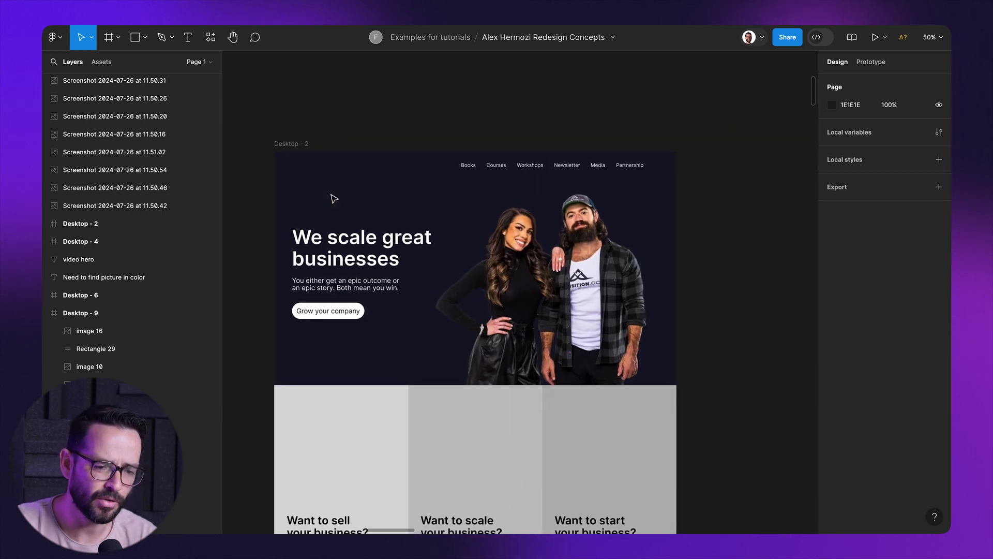
{"action": "scroll", "coordinate": [334, 199], "scroll_direction": "right", "scroll_amount": 12}
{"action": "scroll", "coordinate": [333, 198], "scroll_direction": "down", "scroll_amount": 3}
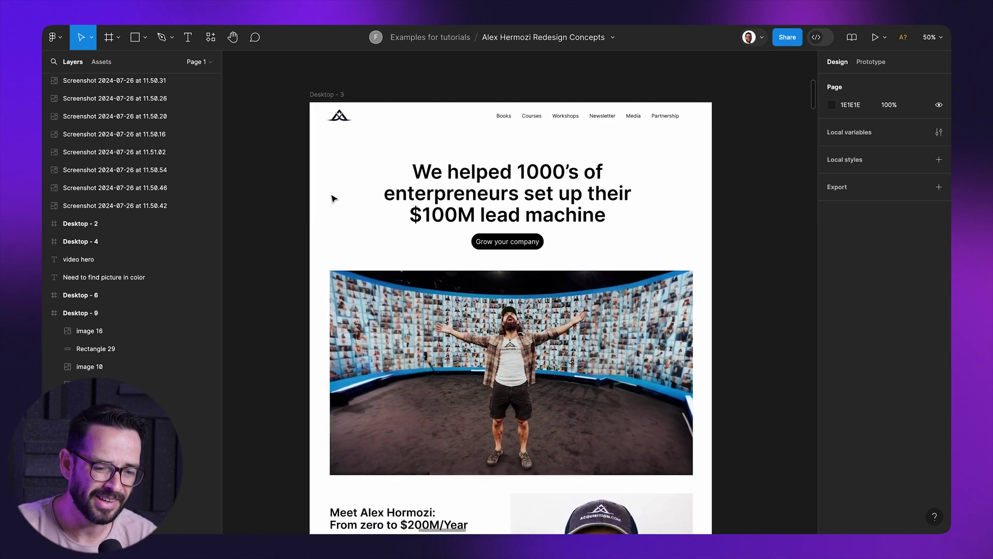
{"action": "scroll", "coordinate": [319, 204], "scroll_direction": "right", "scroll_amount": 15}
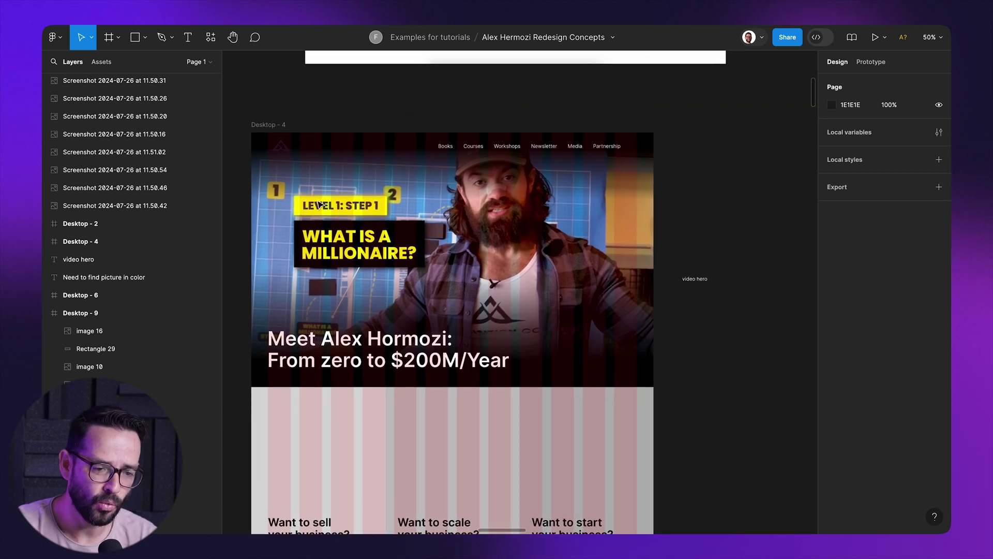
{"action": "scroll", "coordinate": [319, 204], "scroll_direction": "right", "scroll_amount": 15}
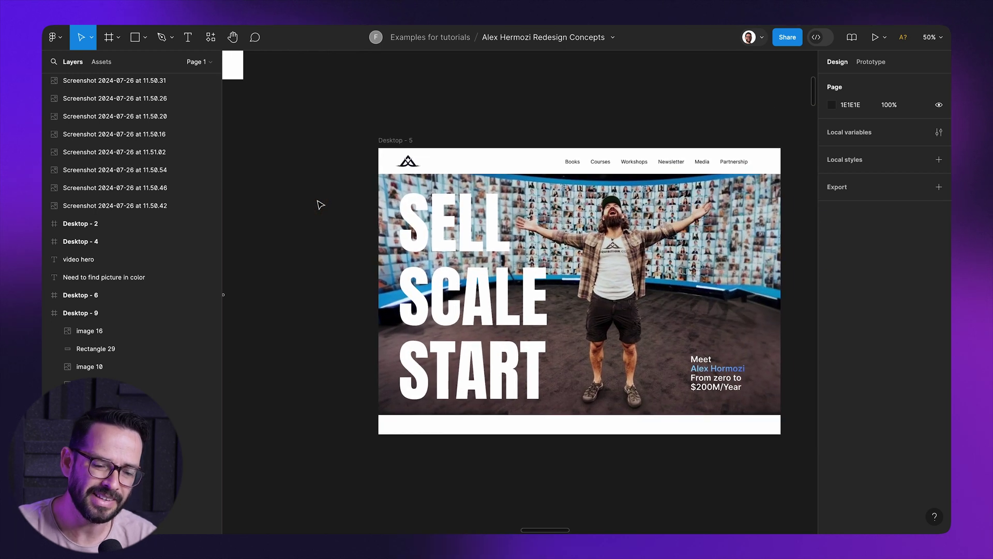
{"action": "scroll", "coordinate": [321, 204], "scroll_direction": "right", "scroll_amount": 15}
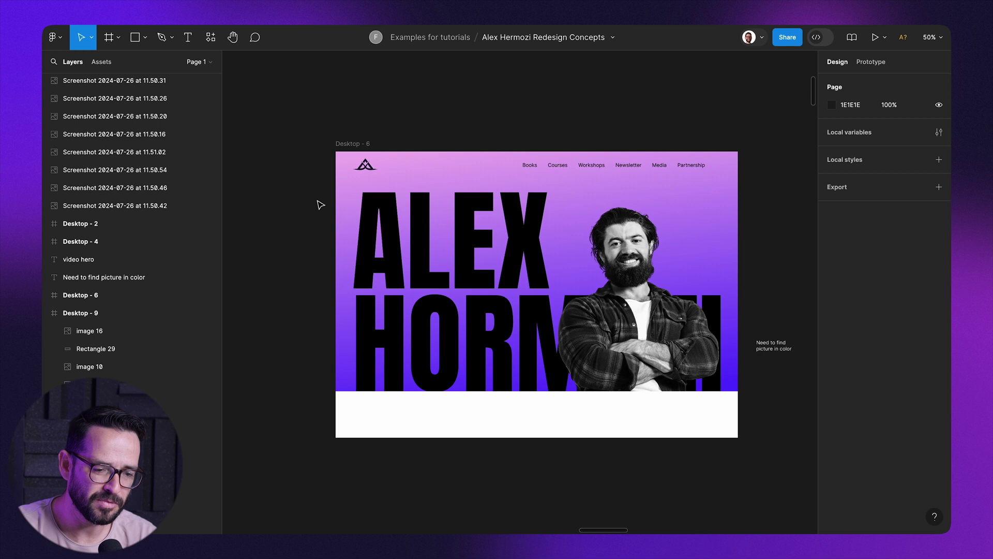
{"action": "scroll", "coordinate": [320, 204], "scroll_direction": "right", "scroll_amount": 15}
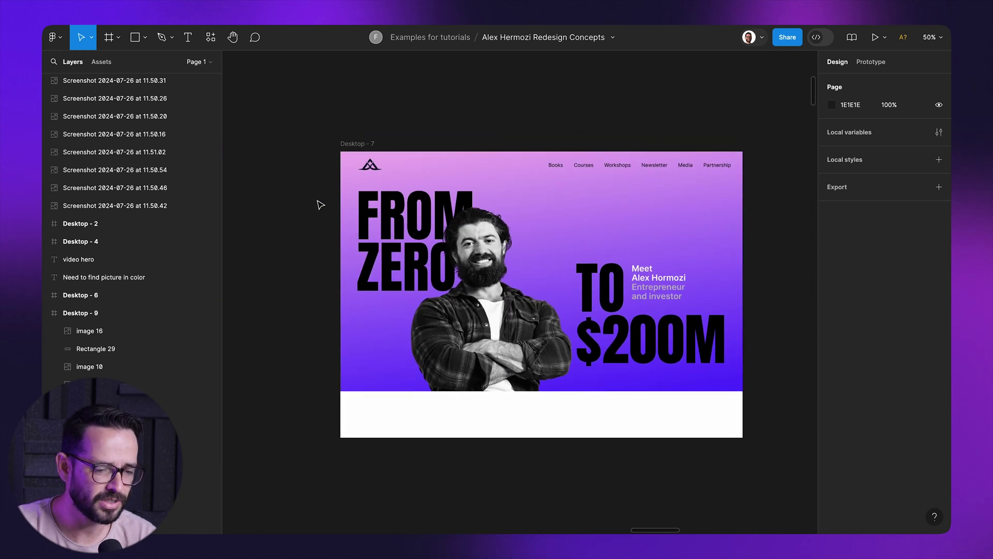
{"action": "scroll", "coordinate": [320, 204], "scroll_direction": "right", "scroll_amount": 15}
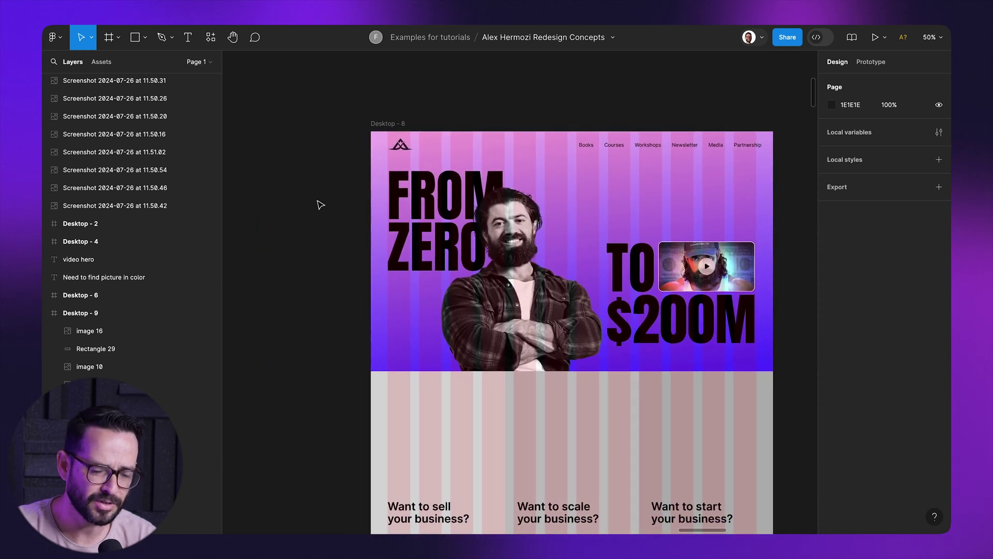
{"action": "scroll", "coordinate": [320, 205], "scroll_direction": "right", "scroll_amount": 10}
{"action": "scroll", "coordinate": [320, 205], "scroll_direction": "left", "scroll_amount": 15}
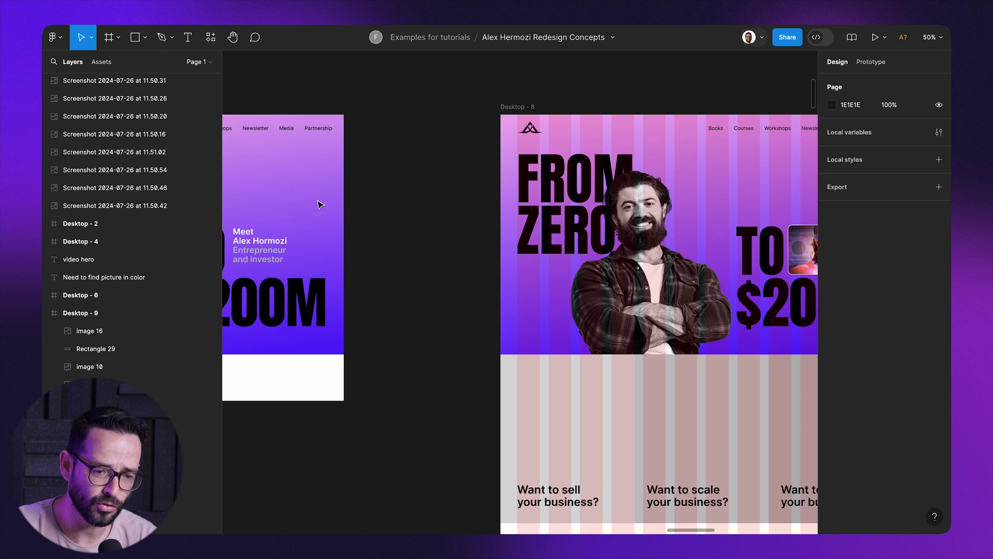
{"action": "scroll", "coordinate": [320, 205], "scroll_direction": "left", "scroll_amount": 20}
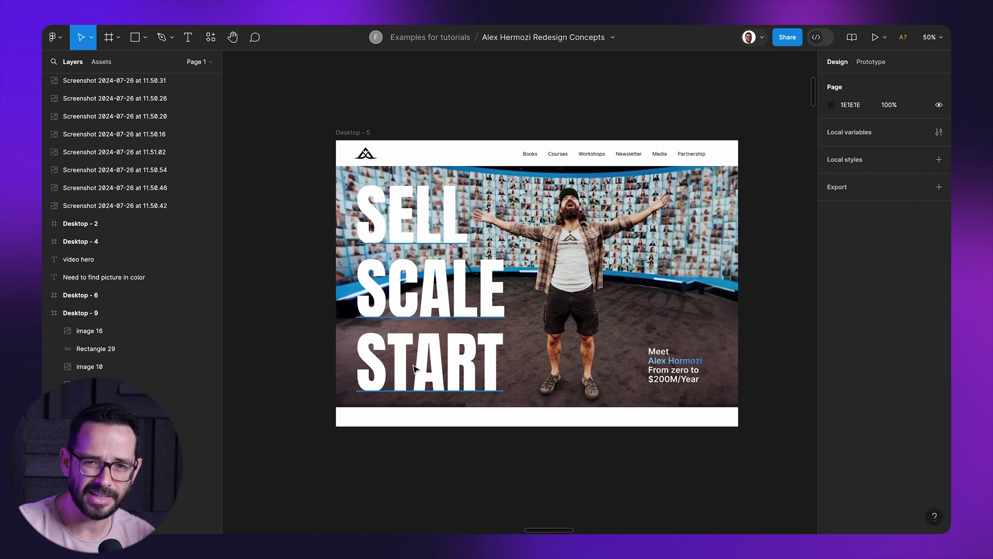
Scroll from the quiz mockup over to the SELL SCALE START hero in Desktop - 5.
{"action": "scroll", "coordinate": [414, 368], "scroll_direction": "up", "scroll_amount": 10}
{"action": "scroll", "coordinate": [413, 368], "scroll_direction": "down", "scroll_amount": 4}
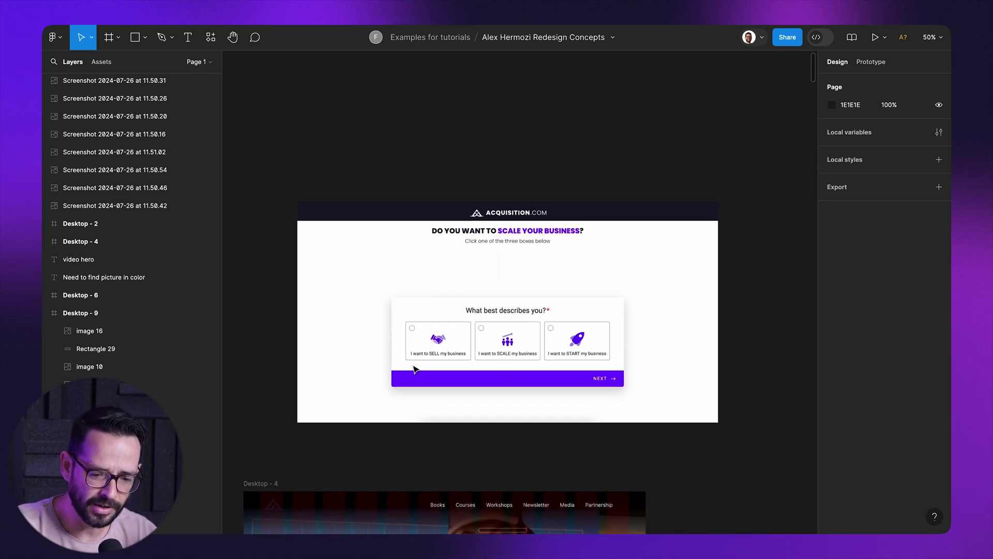
{"action": "scroll", "coordinate": [414, 368], "scroll_direction": "up", "scroll_amount": 5}
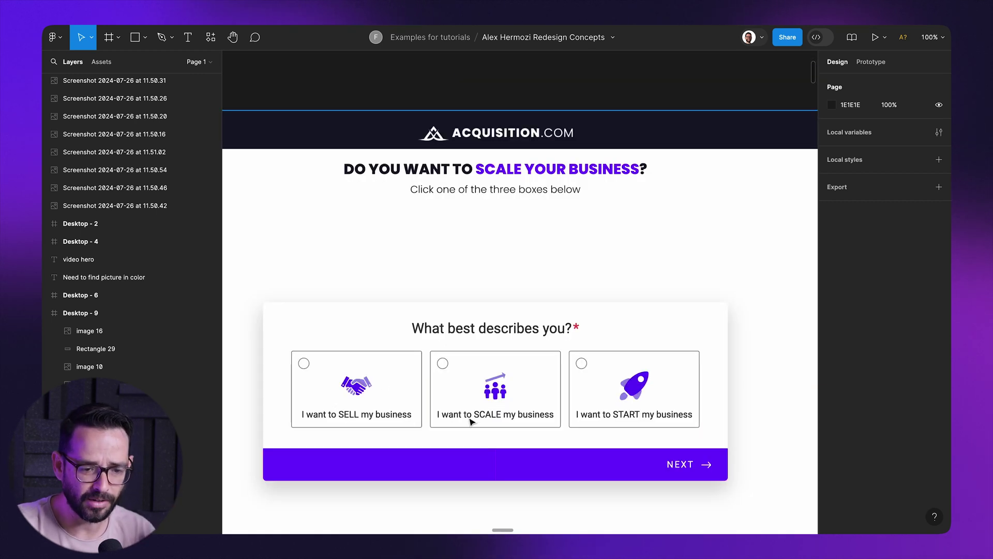
{"action": "scroll", "coordinate": [569, 401], "scroll_direction": "right", "scroll_amount": 2}
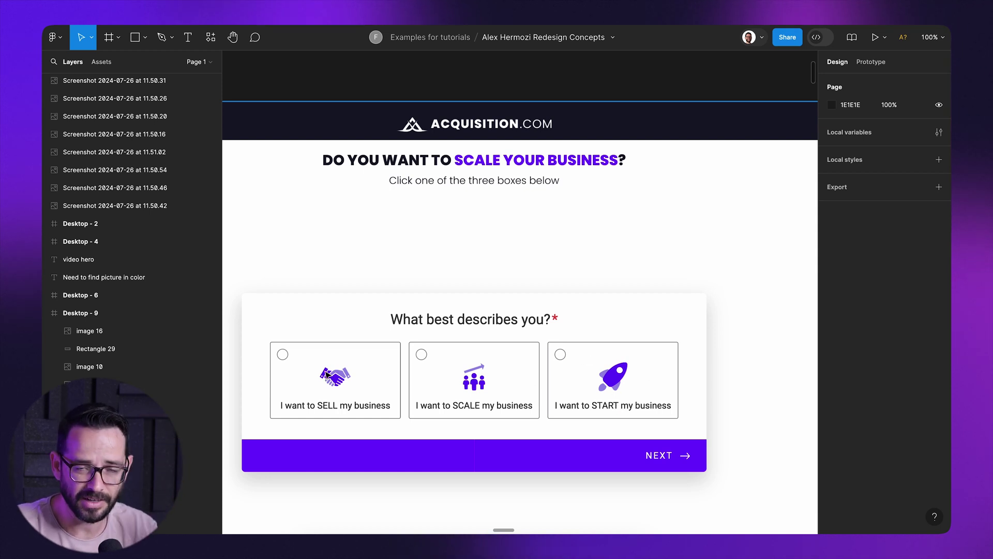
{"action": "scroll", "coordinate": [349, 378], "scroll_direction": "right", "scroll_amount": 10}
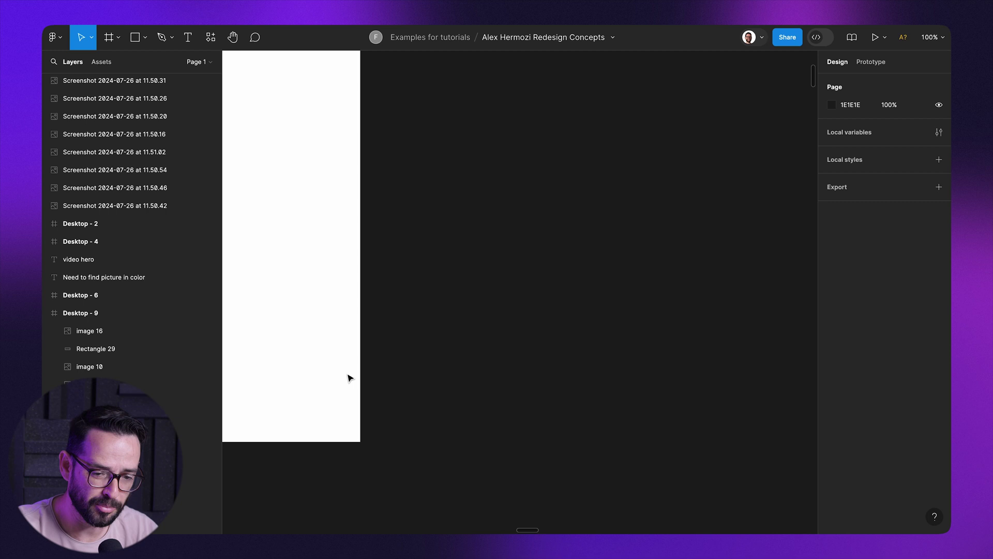
{"action": "scroll", "coordinate": [349, 378], "scroll_direction": "down", "scroll_amount": 10}
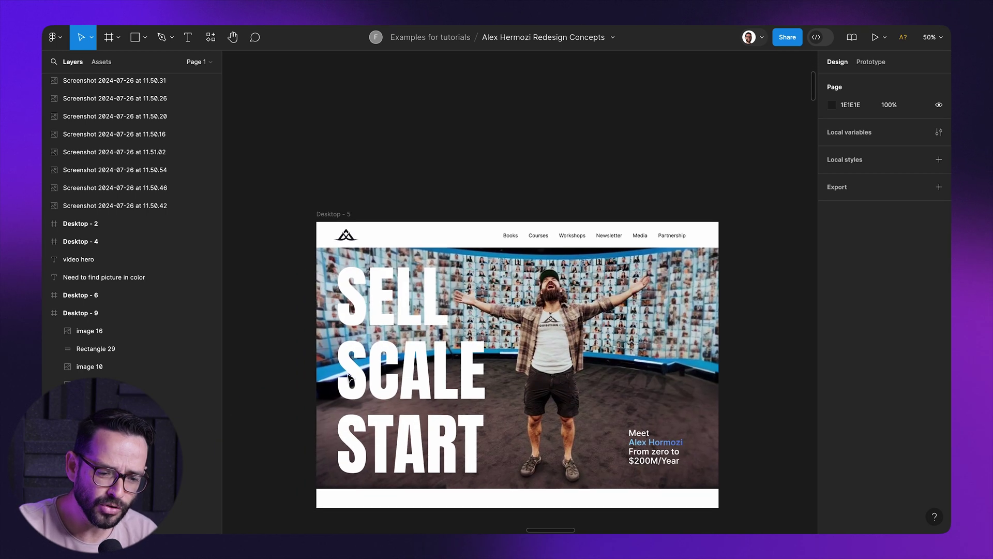
{"action": "scroll", "coordinate": [349, 377], "scroll_direction": "up", "scroll_amount": 5}
{"action": "scroll", "coordinate": [349, 377], "scroll_direction": "down", "scroll_amount": 2}
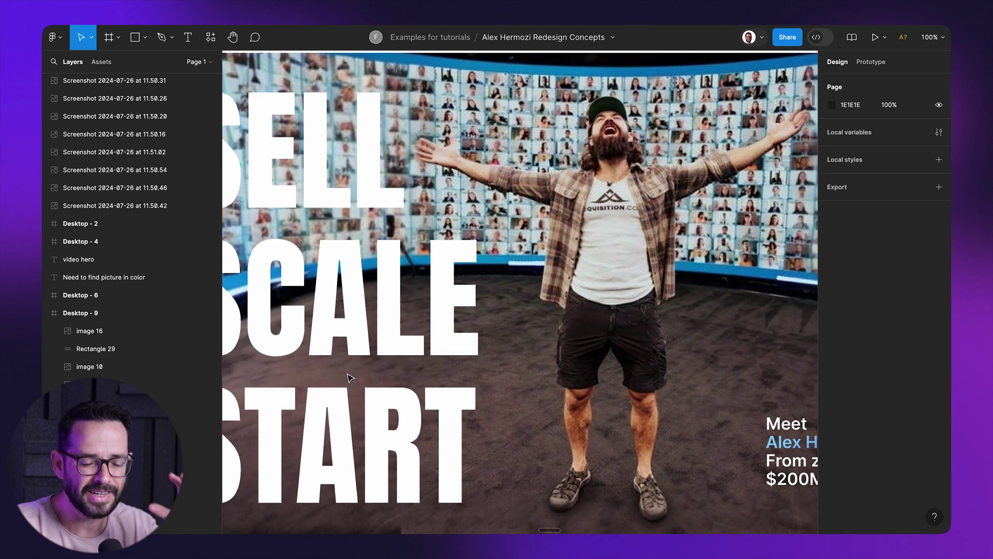
Zoom out and pan to the board of stage photos, portraits and book covers.
{"action": "key", "text": "minus"}
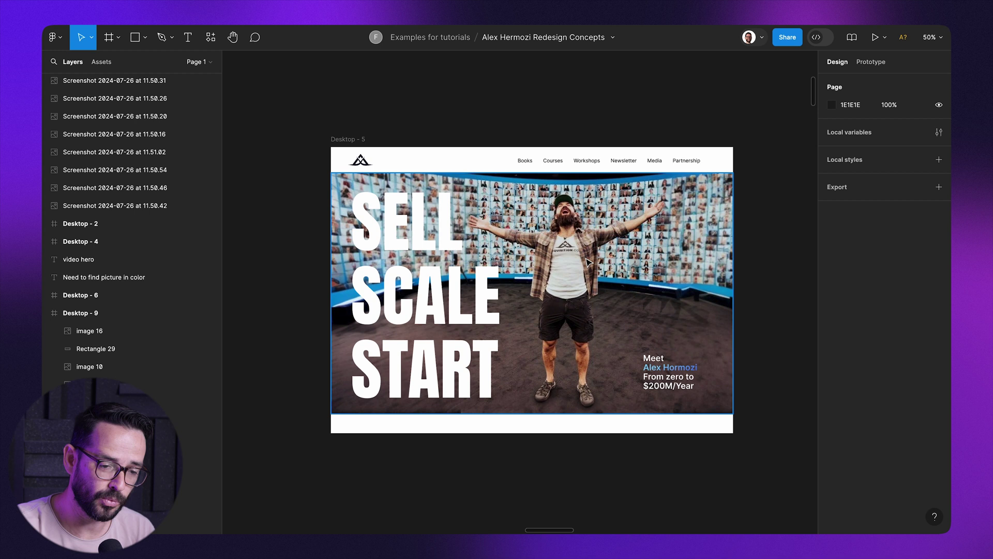
{"action": "scroll", "coordinate": [589, 261], "scroll_direction": "down", "scroll_amount": 5}
{"action": "scroll", "coordinate": [588, 261], "scroll_direction": "left", "scroll_amount": 2}
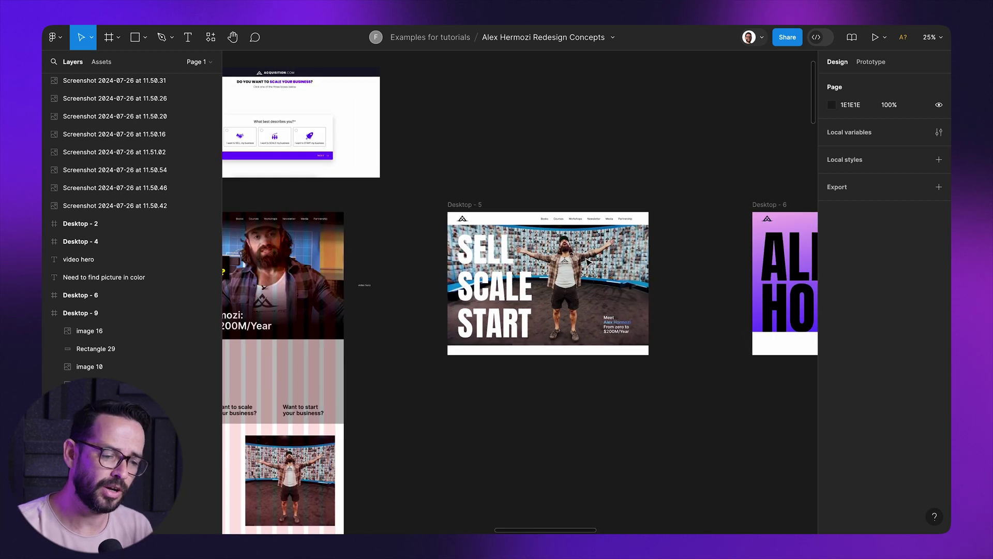
{"action": "scroll", "coordinate": [589, 262], "scroll_direction": "down", "scroll_amount": 10}
{"action": "scroll", "coordinate": [588, 262], "scroll_direction": "down", "scroll_amount": 10}
{"action": "scroll", "coordinate": [589, 262], "scroll_direction": "right", "scroll_amount": 3}
{"action": "scroll", "coordinate": [589, 262], "scroll_direction": "left", "scroll_amount": 6}
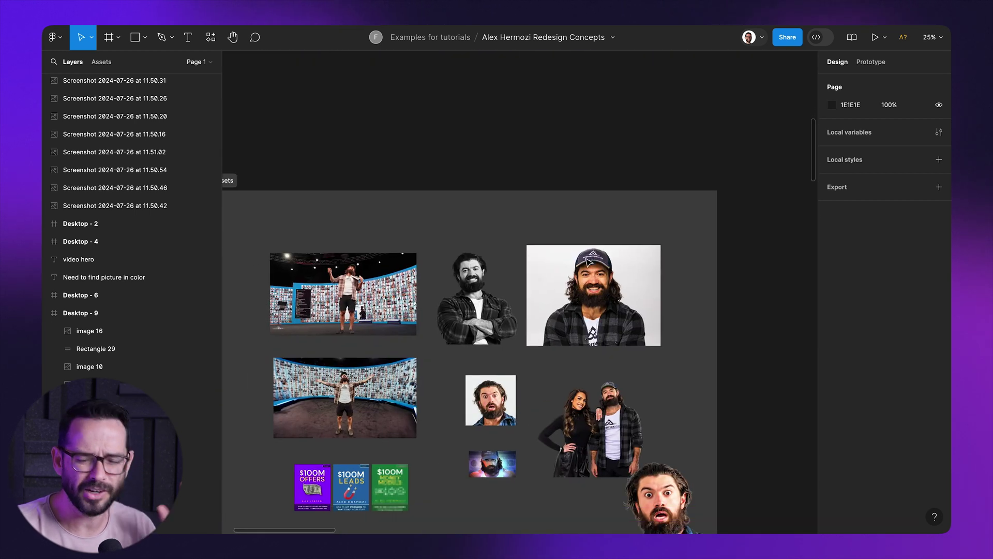
Scroll down through Frame 27's stacked font variations of the name headline.
{"action": "scroll", "coordinate": [588, 261], "scroll_direction": "down", "scroll_amount": 10}
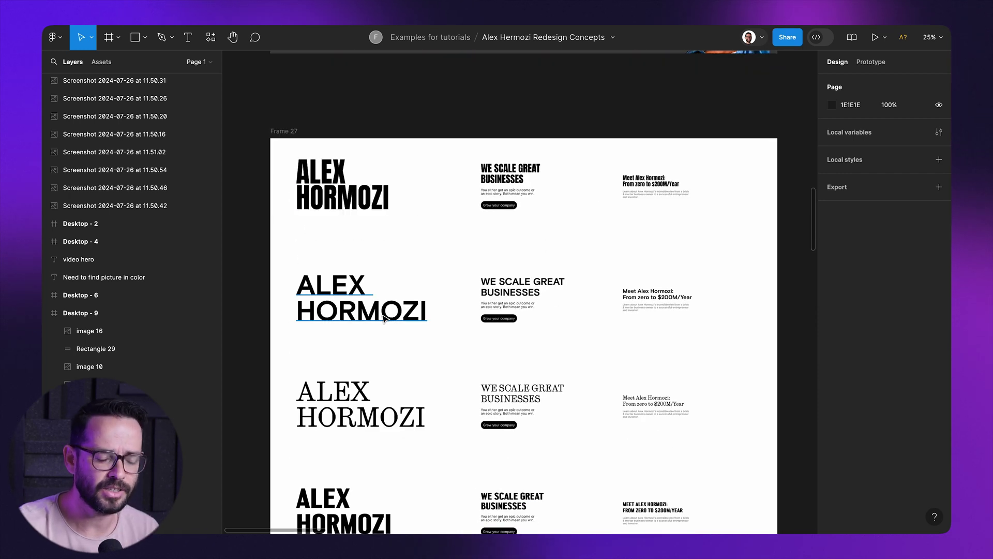
{"action": "scroll", "coordinate": [383, 318], "scroll_direction": "down", "scroll_amount": 5}
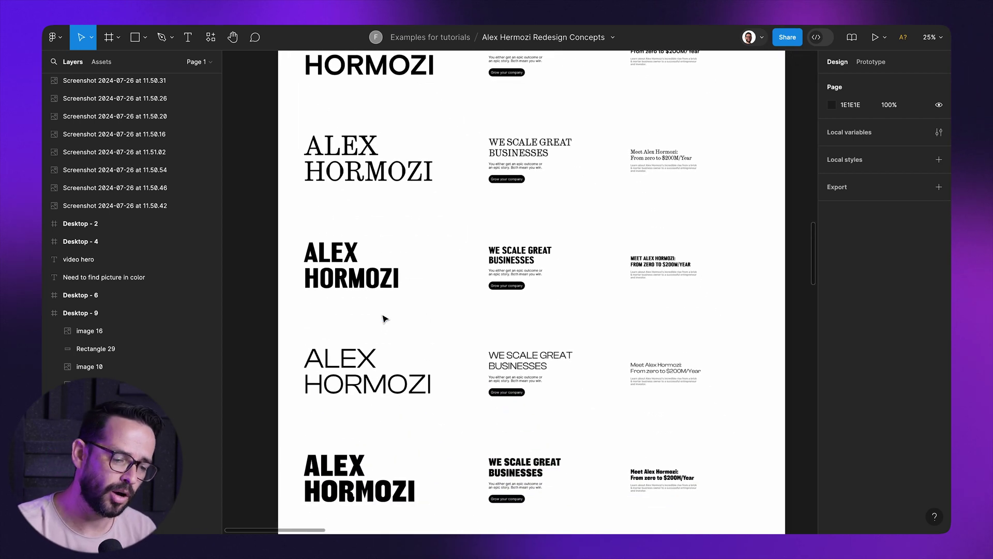
{"action": "scroll", "coordinate": [386, 369], "scroll_direction": "down", "scroll_amount": 4}
{"action": "scroll", "coordinate": [385, 368], "scroll_direction": "left", "scroll_amount": 1}
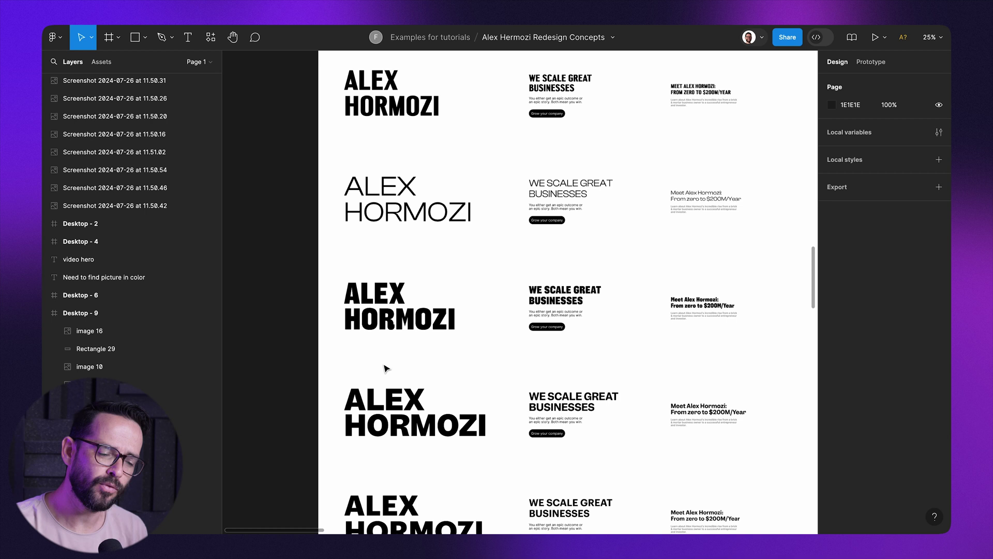
{"action": "scroll", "coordinate": [385, 369], "scroll_direction": "down", "scroll_amount": 3}
{"action": "scroll", "coordinate": [385, 368], "scroll_direction": "right", "scroll_amount": 2}
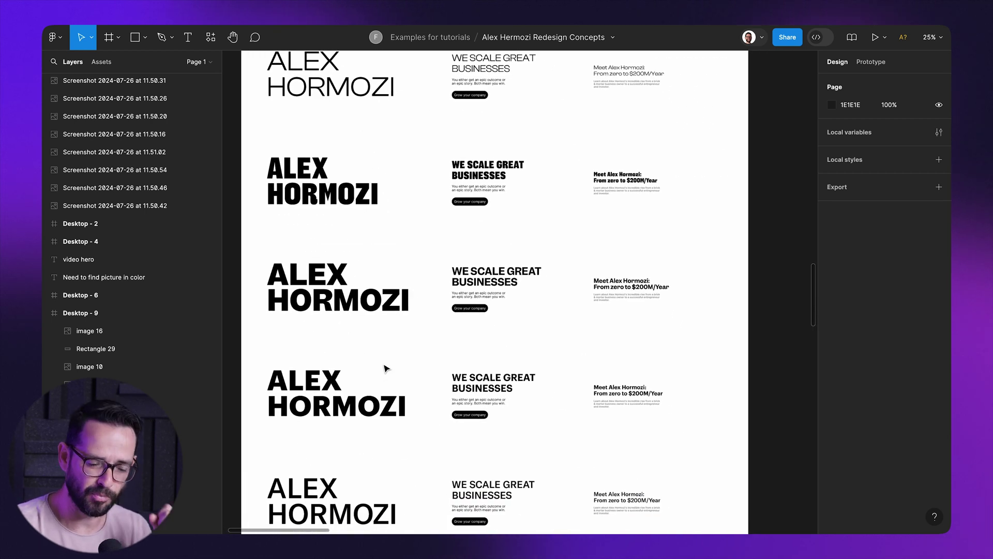
{"action": "scroll", "coordinate": [386, 368], "scroll_direction": "down", "scroll_amount": 2}
{"action": "scroll", "coordinate": [386, 369], "scroll_direction": "left", "scroll_amount": 1}
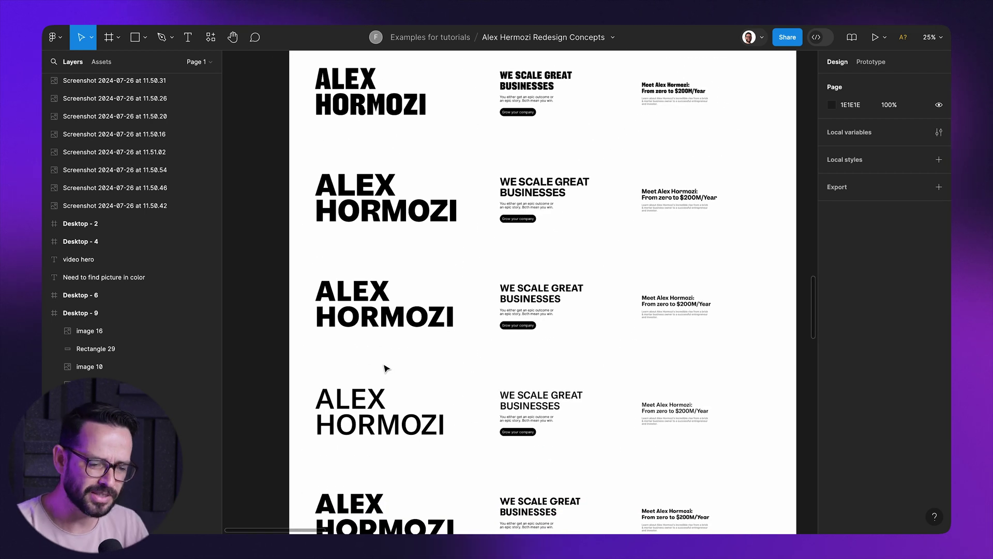
{"action": "scroll", "coordinate": [385, 368], "scroll_direction": "down", "scroll_amount": 2}
{"action": "scroll", "coordinate": [385, 369], "scroll_direction": "right", "scroll_amount": 2}
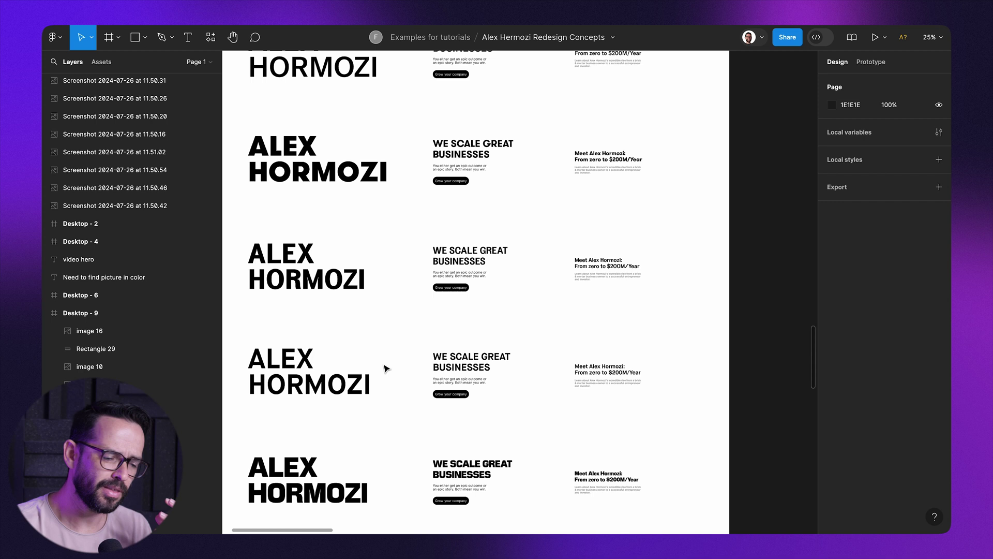
{"action": "scroll", "coordinate": [385, 369], "scroll_direction": "down", "scroll_amount": 2}
{"action": "scroll", "coordinate": [385, 368], "scroll_direction": "left", "scroll_amount": 2}
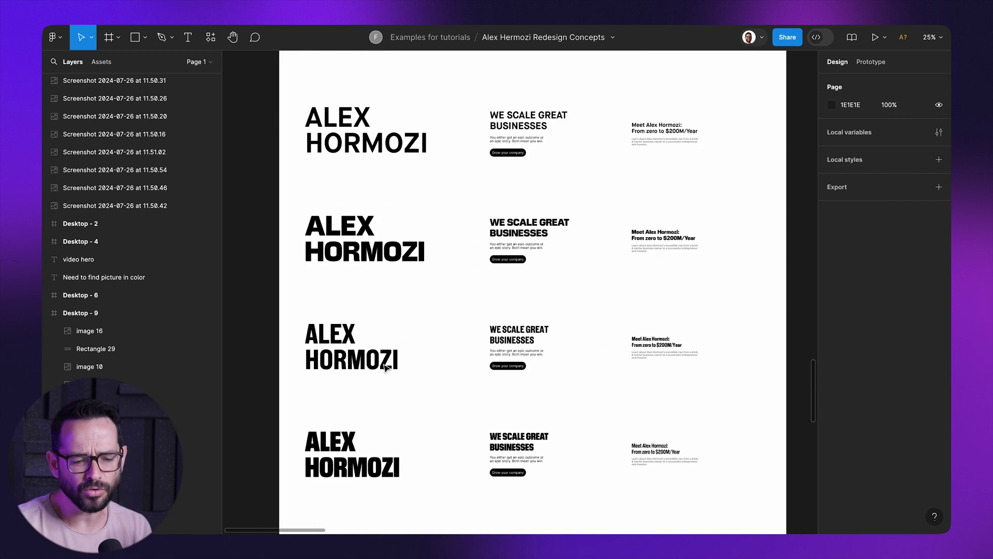
Zoom in on the condensed headline variant at the bottom of Frame 27.
{"action": "scroll", "coordinate": [386, 367], "scroll_direction": "down", "scroll_amount": 2}
{"action": "scroll", "coordinate": [385, 367], "scroll_direction": "down", "scroll_amount": 5}
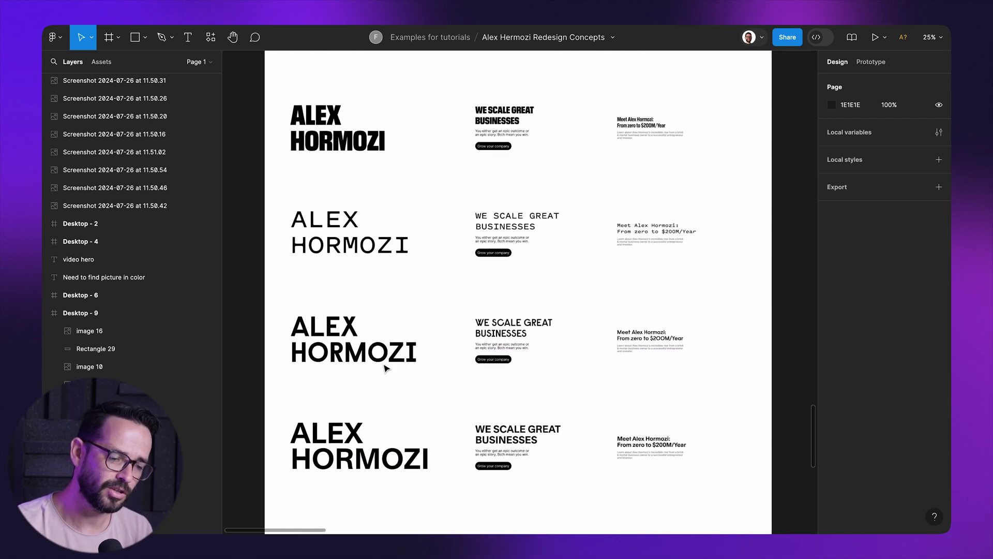
{"action": "scroll", "coordinate": [385, 367], "scroll_direction": "down", "scroll_amount": 10}
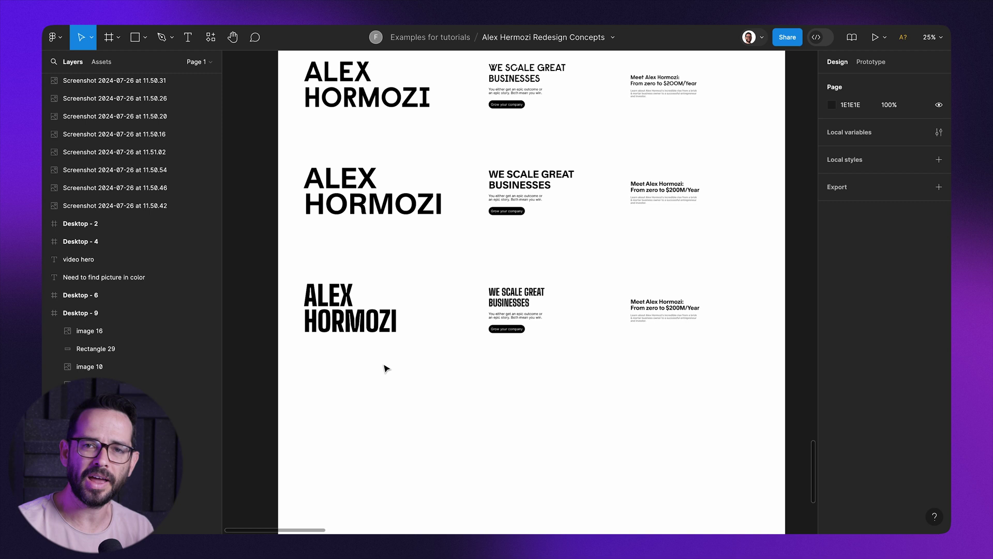
{"action": "key", "text": "plus"}
{"action": "scroll", "coordinate": [386, 367], "scroll_direction": "left", "scroll_amount": 4}
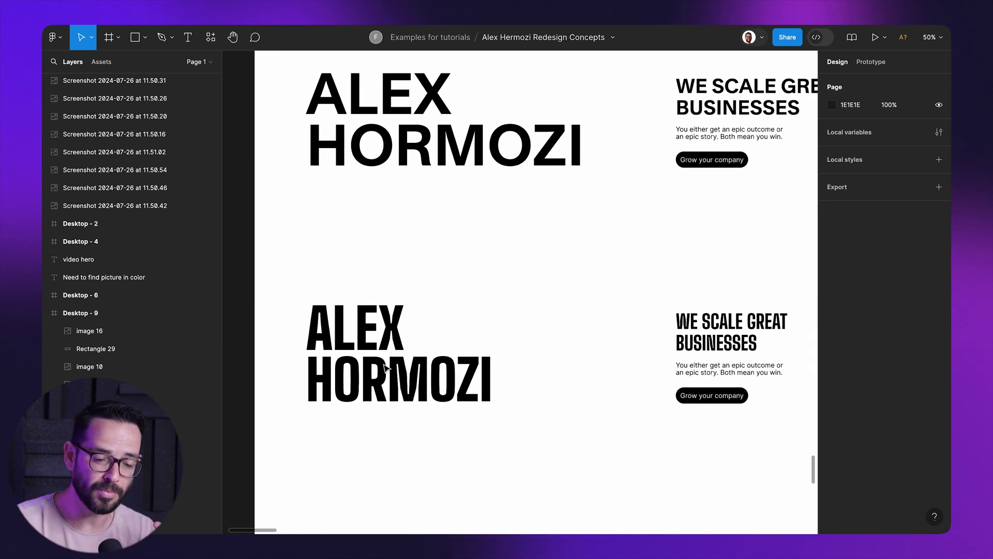
Select the condensed headline to confirm its Big Shoulders Display Black font, then zoom out and deselect.
{"action": "left_click", "coordinate": [392, 375]}
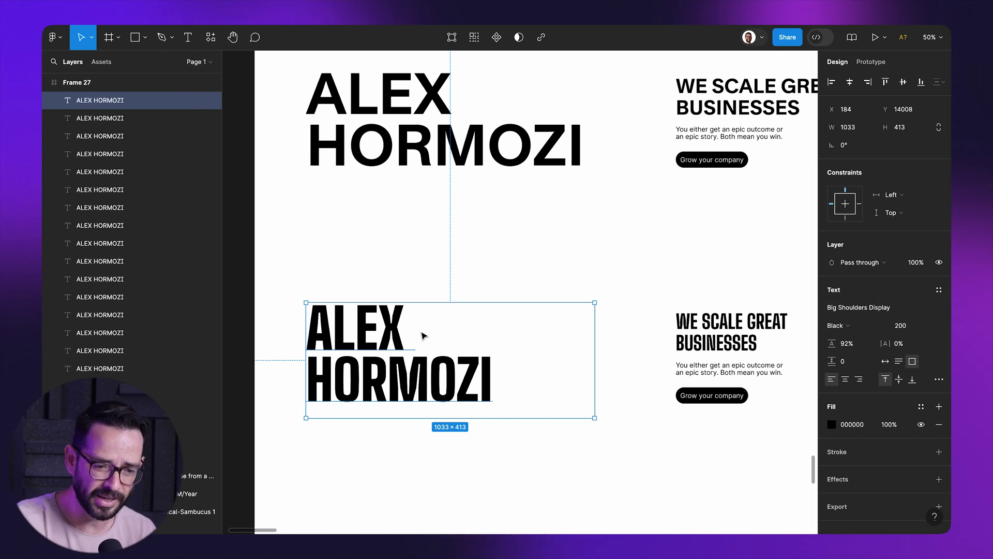
{"action": "scroll", "coordinate": [394, 337], "scroll_direction": "up", "scroll_amount": 5}
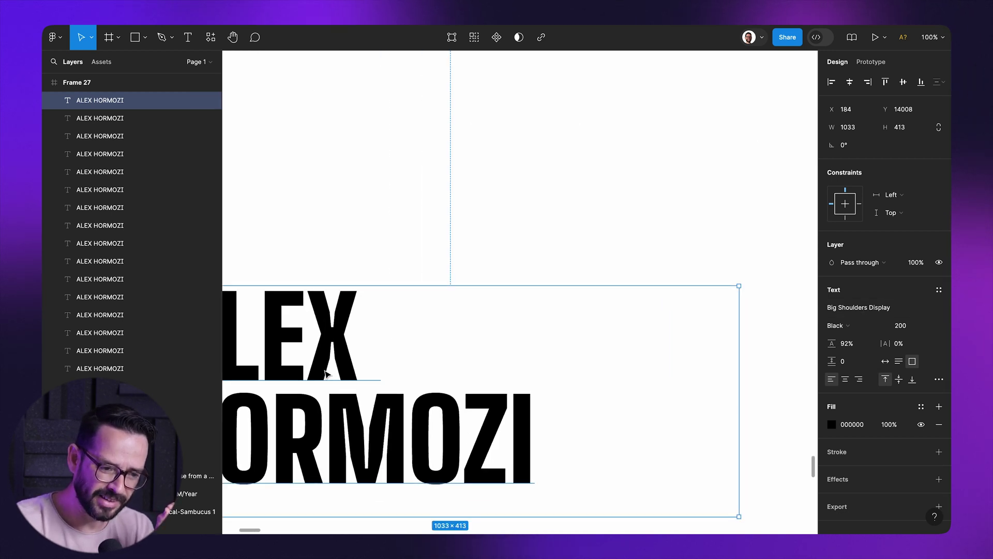
{"action": "key", "text": "minus"}
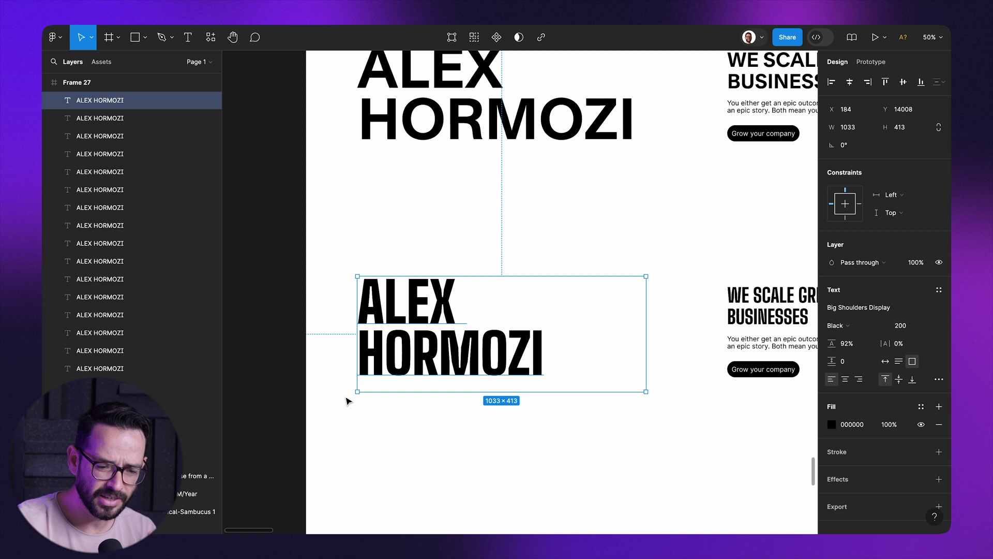
{"action": "left_click", "coordinate": [332, 397]}
{"action": "key", "text": "shift+1"}
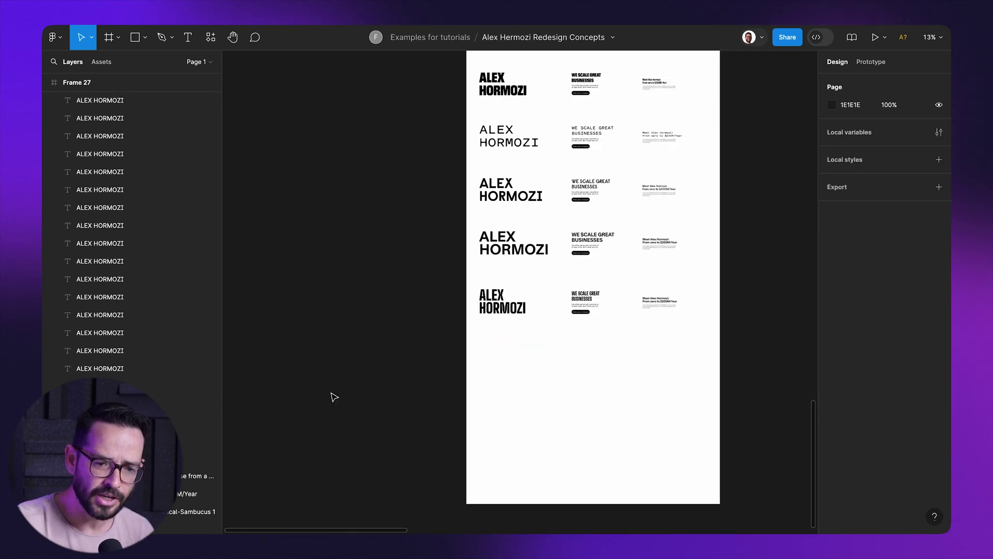
{"action": "scroll", "coordinate": [332, 397], "scroll_direction": "right", "scroll_amount": 10}
{"action": "scroll", "coordinate": [335, 397], "scroll_direction": "up", "scroll_amount": 10}
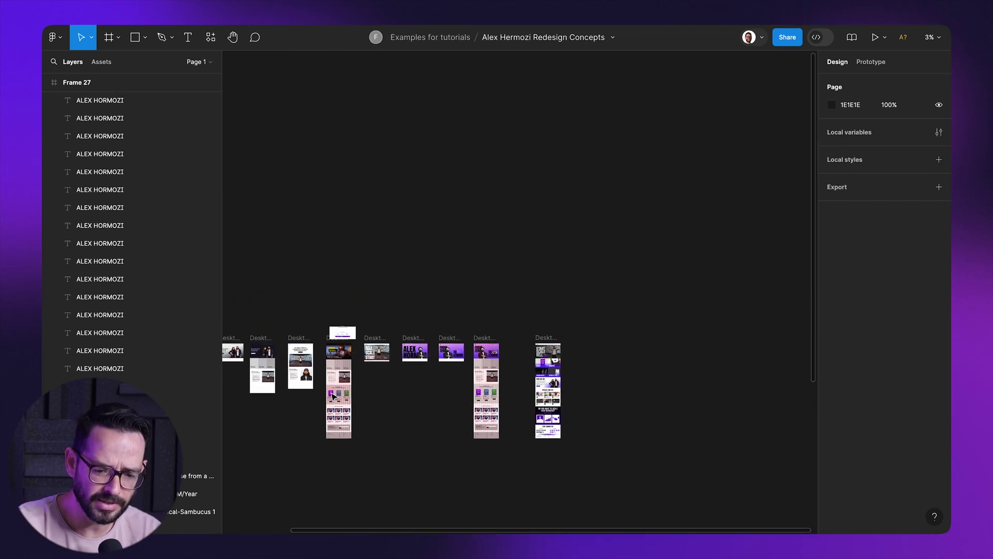
{"action": "key", "text": "n"}
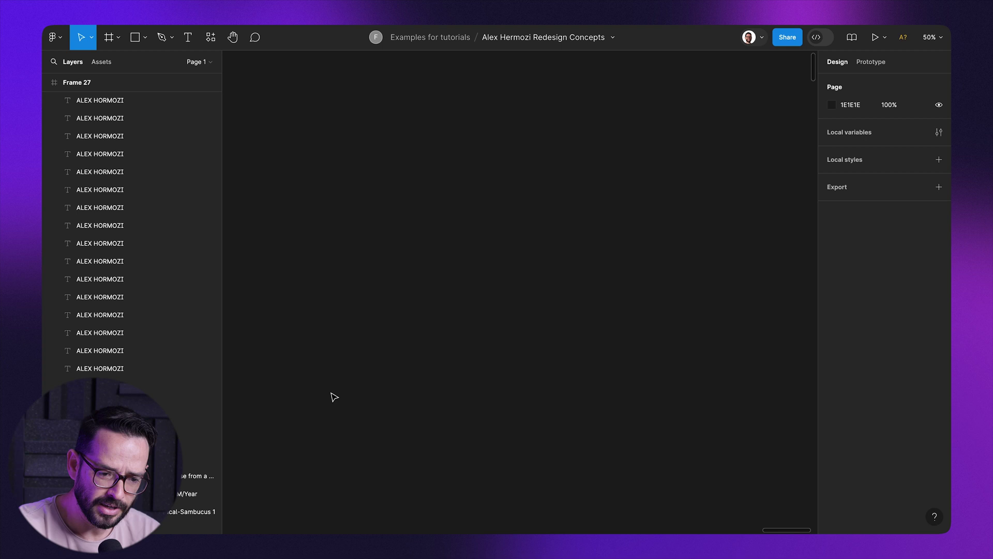
{"action": "key", "text": "n"}
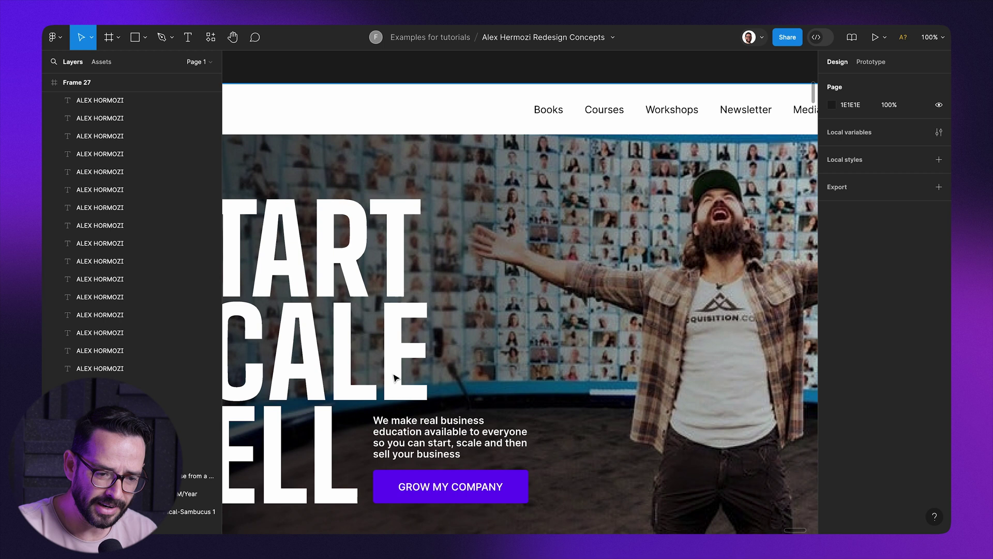
{"action": "key", "text": "shift+0"}
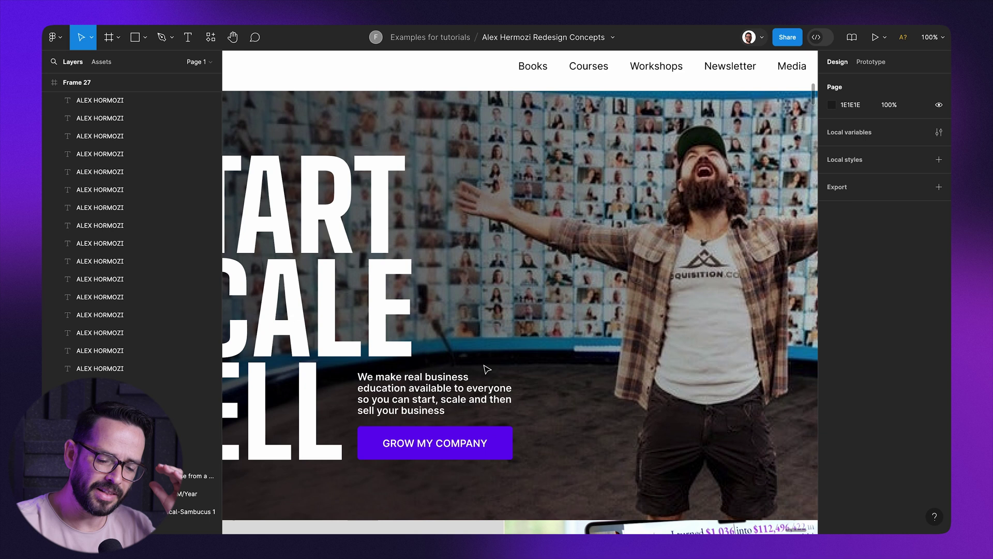
{"action": "key", "text": "minus"}
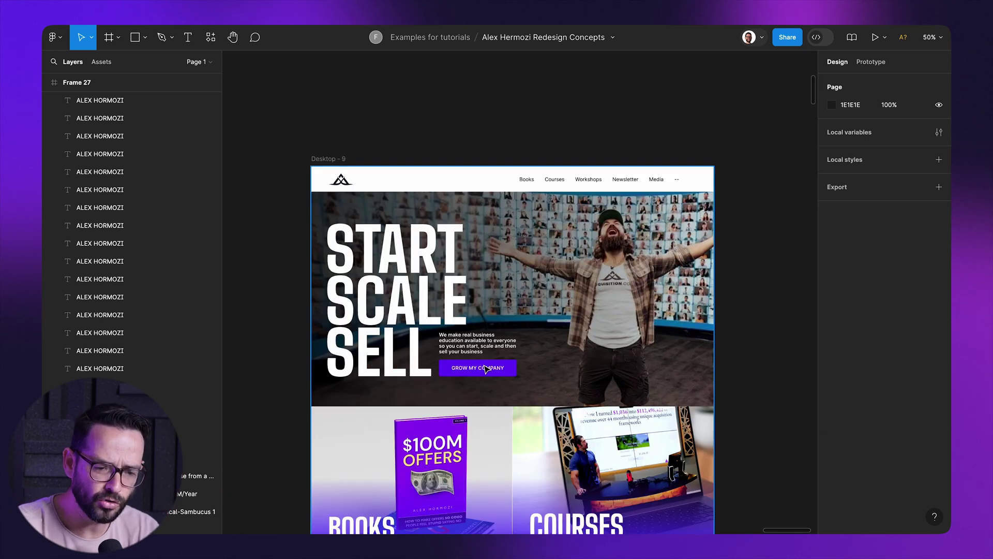
{"action": "scroll", "coordinate": [486, 368], "scroll_direction": "down", "scroll_amount": 5}
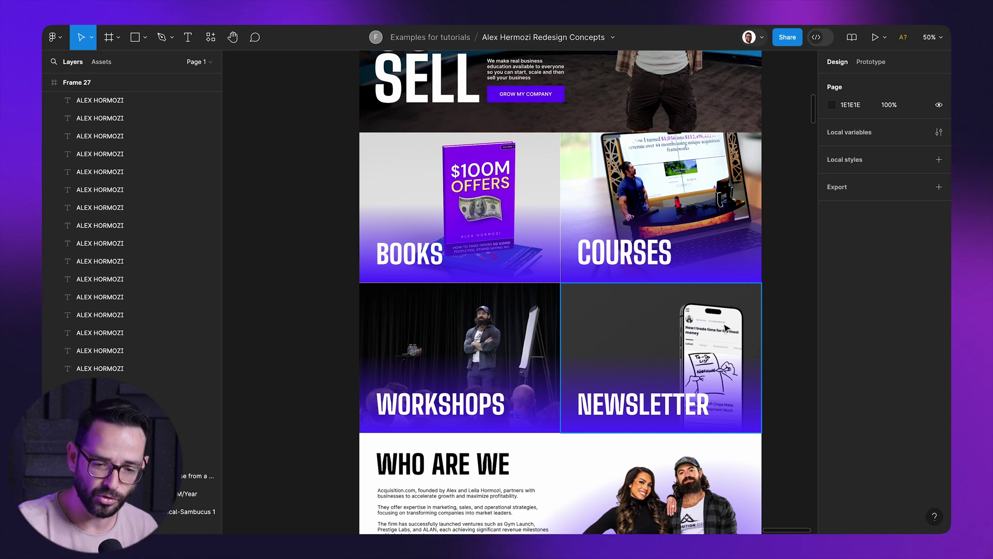
{"action": "scroll", "coordinate": [727, 329], "scroll_direction": "down", "scroll_amount": 5}
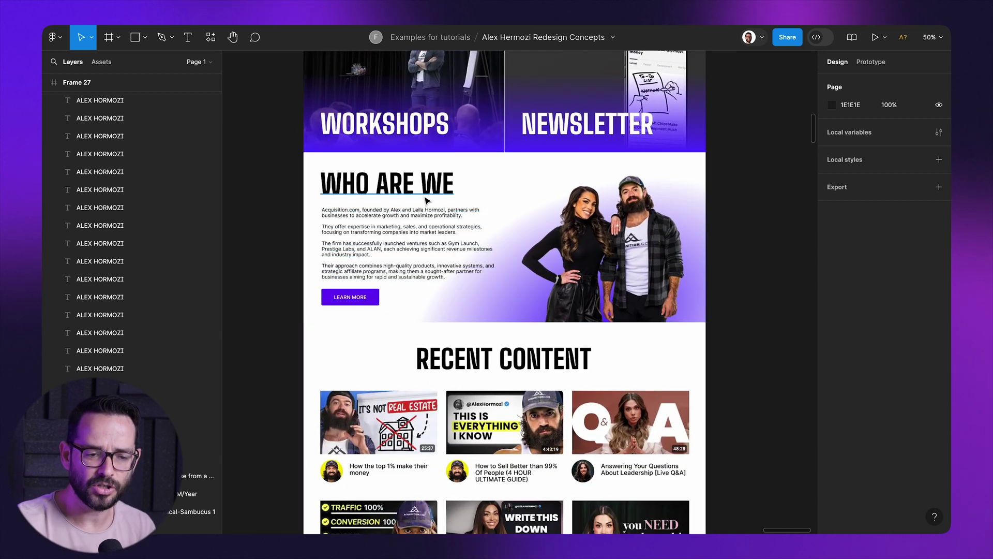
{"action": "scroll", "coordinate": [288, 193], "scroll_direction": "up", "scroll_amount": 5}
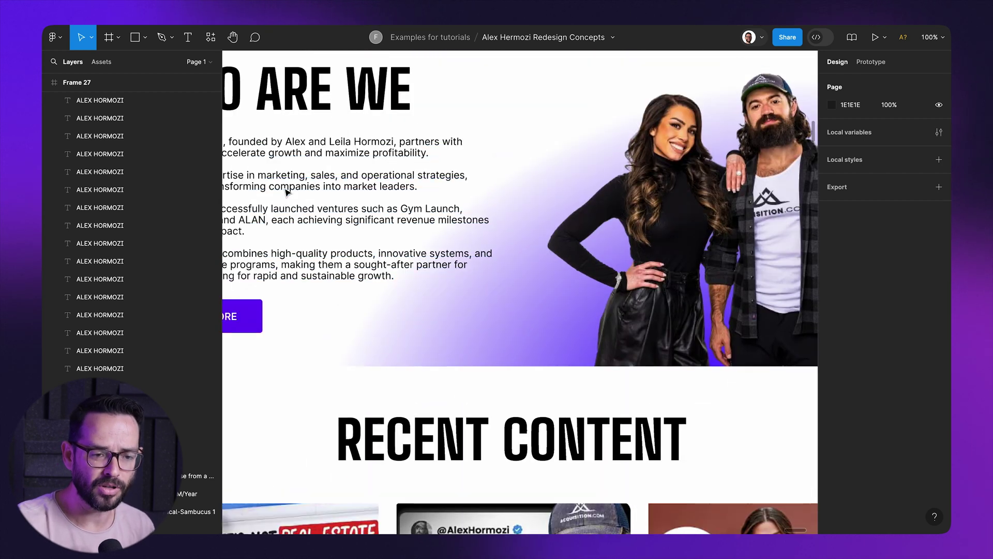
{"action": "scroll", "coordinate": [284, 191], "scroll_direction": "left", "scroll_amount": 3}
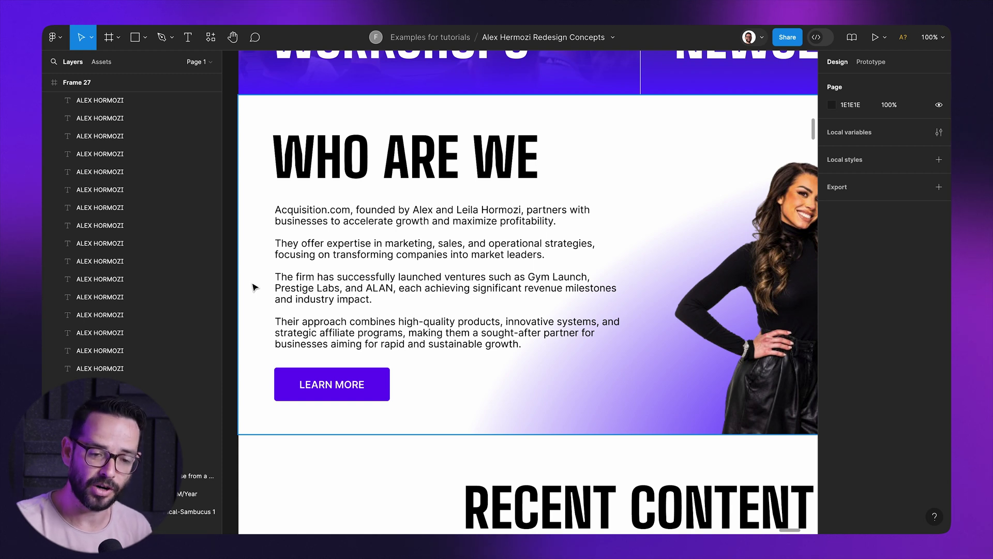
{"action": "scroll", "coordinate": [255, 287], "scroll_direction": "down", "scroll_amount": 5}
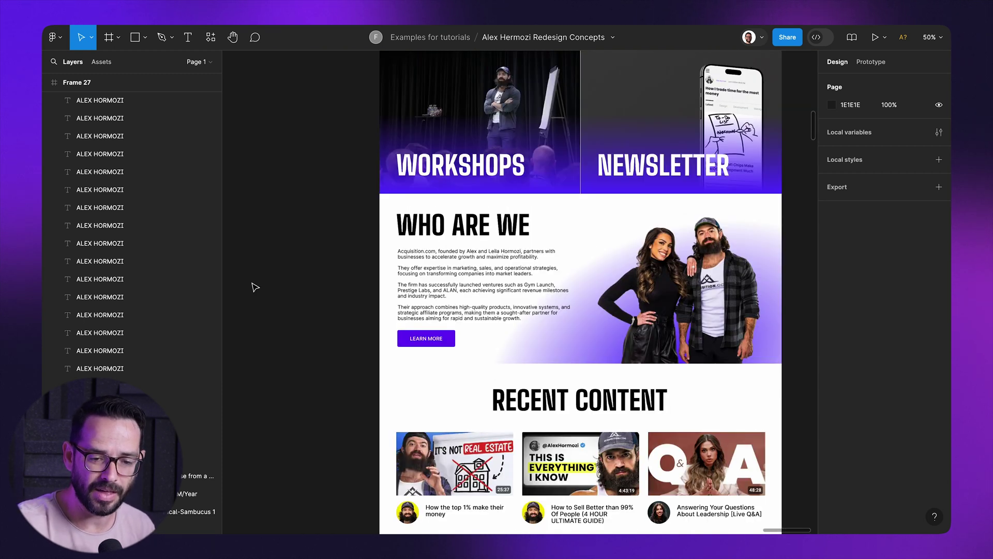
{"action": "scroll", "coordinate": [255, 287], "scroll_direction": "up", "scroll_amount": 2}
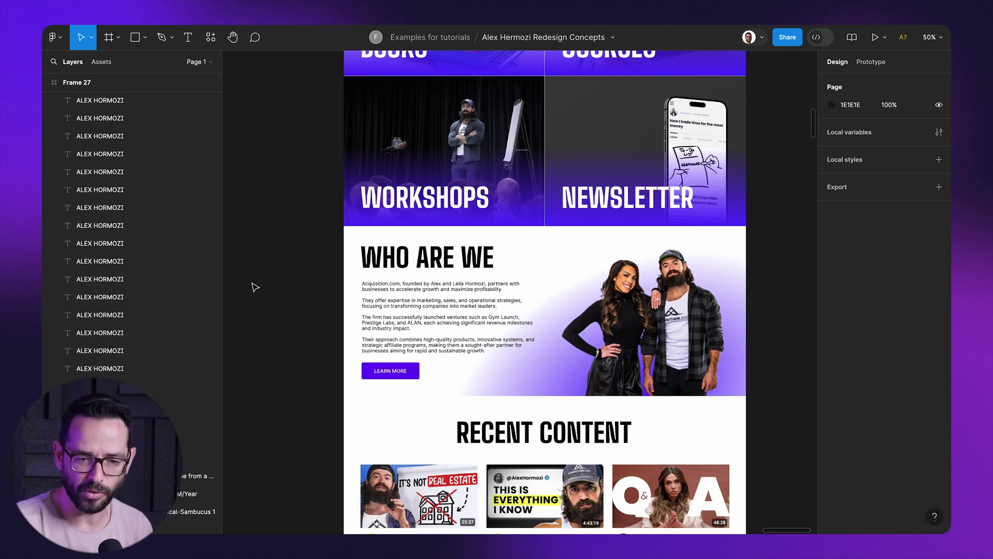
{"action": "scroll", "coordinate": [255, 287], "scroll_direction": "down", "scroll_amount": 10}
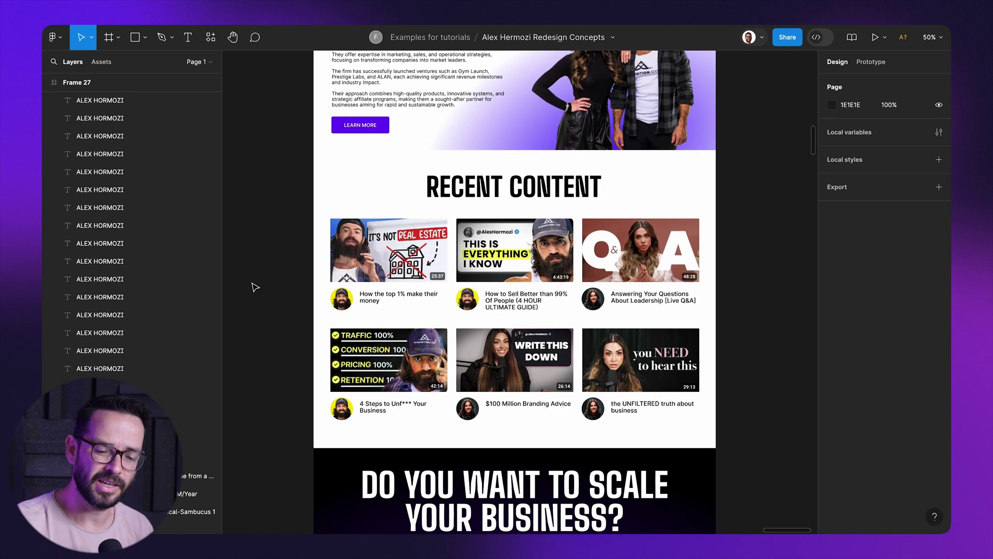
{"action": "scroll", "coordinate": [255, 287], "scroll_direction": "up", "scroll_amount": 1}
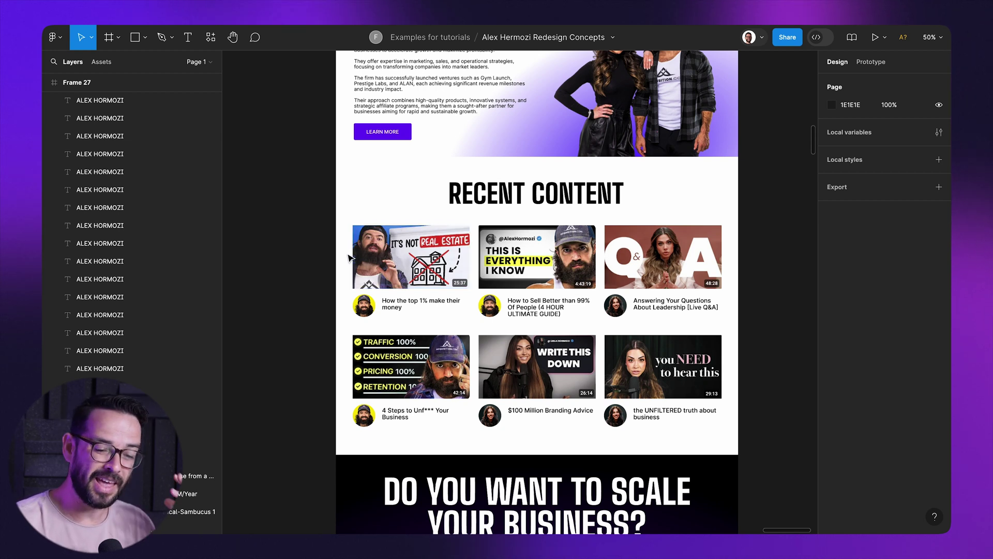
{"action": "scroll", "coordinate": [350, 258], "scroll_direction": "down", "scroll_amount": 5}
{"action": "scroll", "coordinate": [350, 258], "scroll_direction": "down", "scroll_amount": 1}
{"action": "scroll", "coordinate": [350, 258], "scroll_direction": "up", "scroll_amount": 2}
{"action": "scroll", "coordinate": [350, 258], "scroll_direction": "right", "scroll_amount": 2}
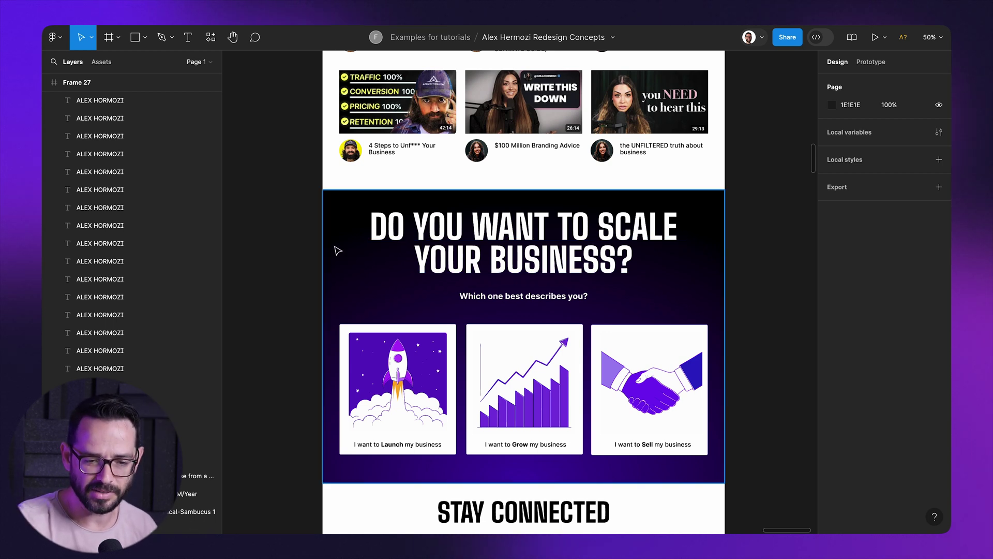
{"action": "scroll", "coordinate": [337, 251], "scroll_direction": "up", "scroll_amount": 15}
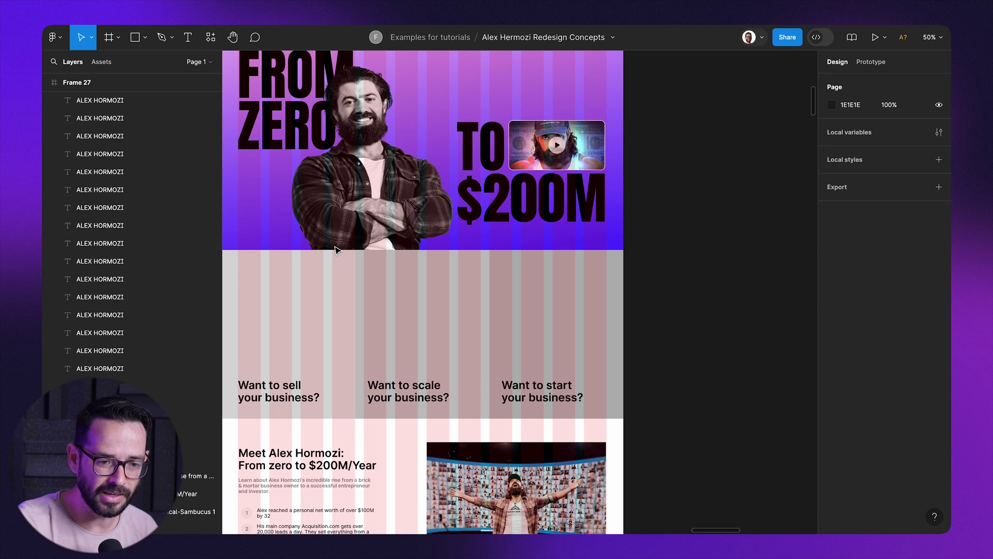
{"action": "scroll", "coordinate": [337, 251], "scroll_direction": "down", "scroll_amount": 12}
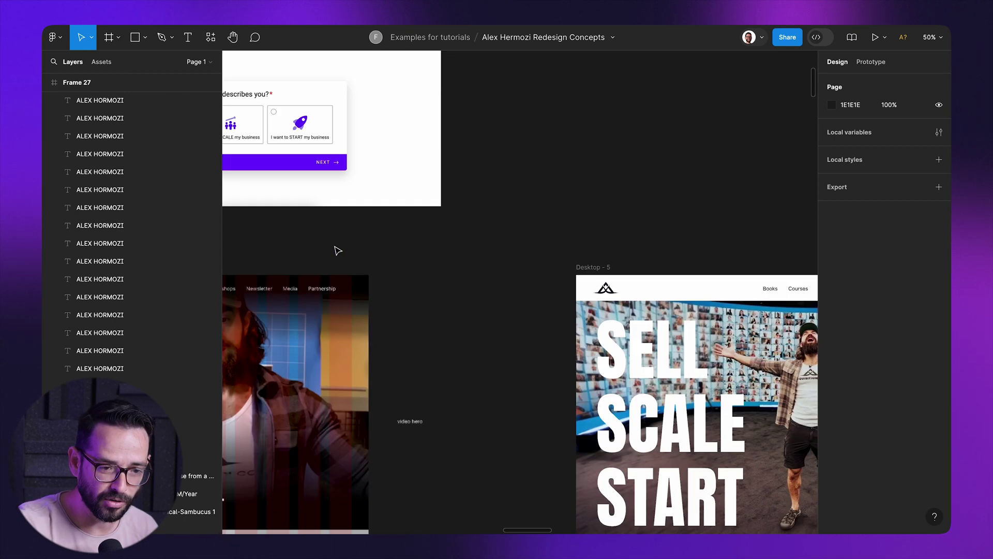
{"action": "key", "text": "shift+0"}
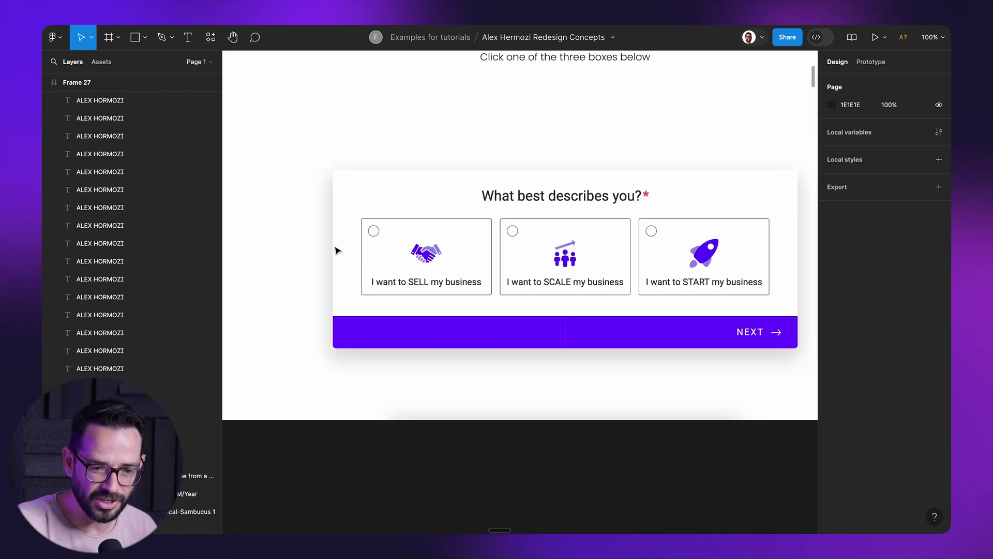
{"action": "scroll", "coordinate": [336, 251], "scroll_direction": "up", "scroll_amount": 2}
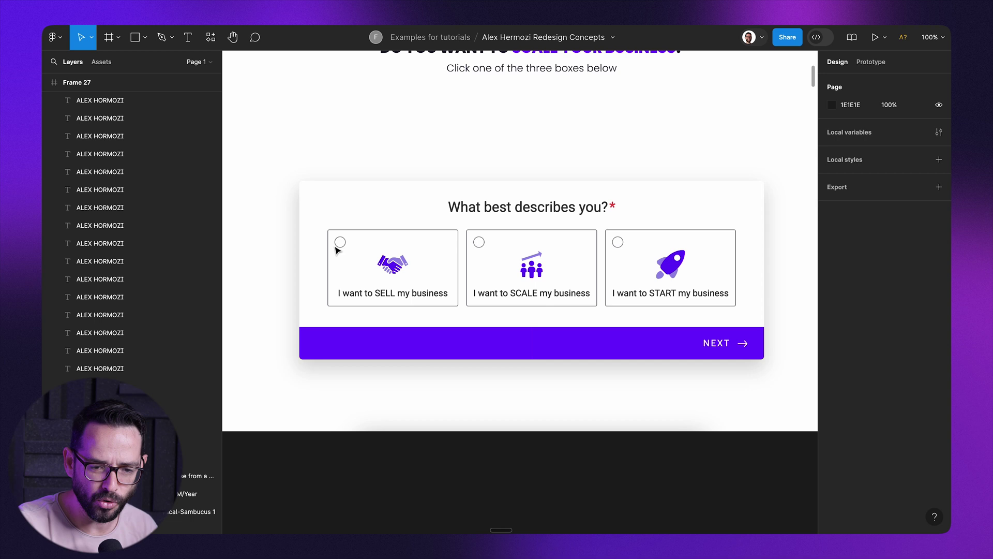
{"action": "key", "text": "minus"}
{"action": "scroll", "coordinate": [338, 251], "scroll_direction": "down", "scroll_amount": 10}
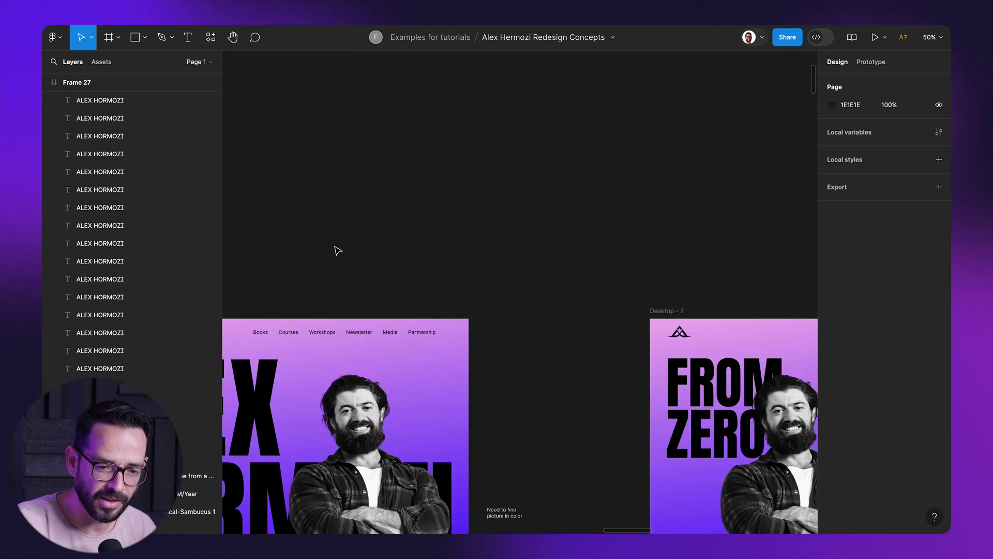
{"action": "scroll", "coordinate": [338, 251], "scroll_direction": "down", "scroll_amount": 15}
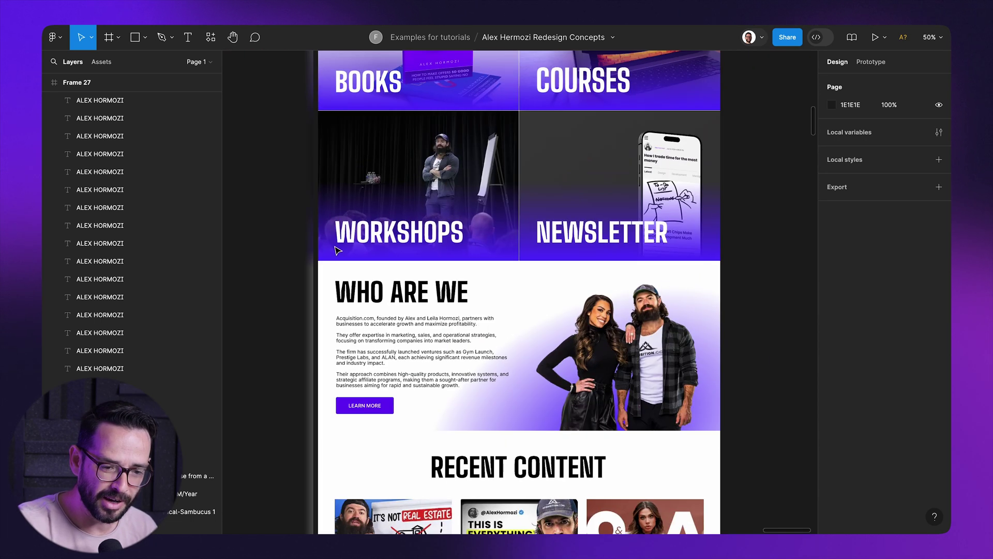
{"action": "scroll", "coordinate": [337, 251], "scroll_direction": "up", "scroll_amount": 4}
{"action": "scroll", "coordinate": [337, 251], "scroll_direction": "down", "scroll_amount": 12}
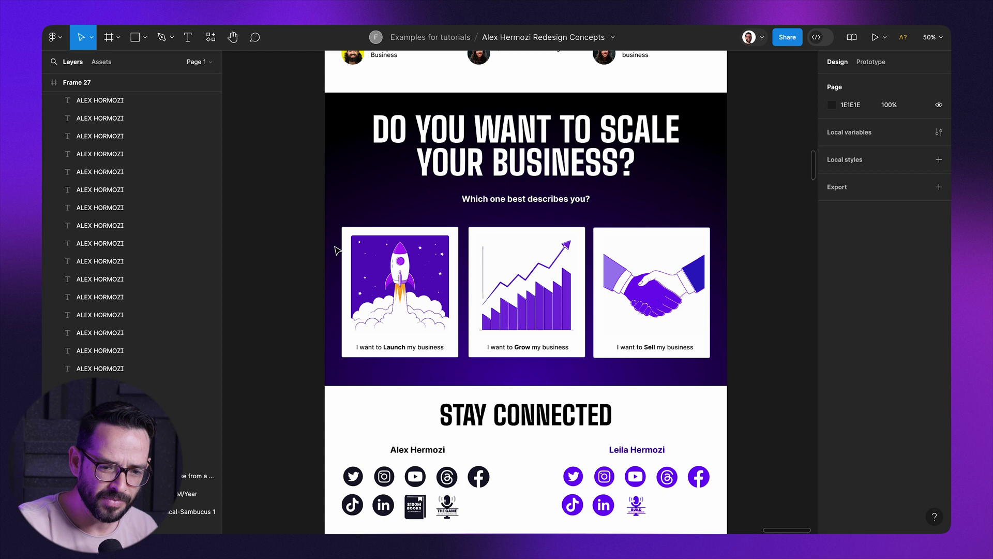
{"action": "key", "text": "shift+0"}
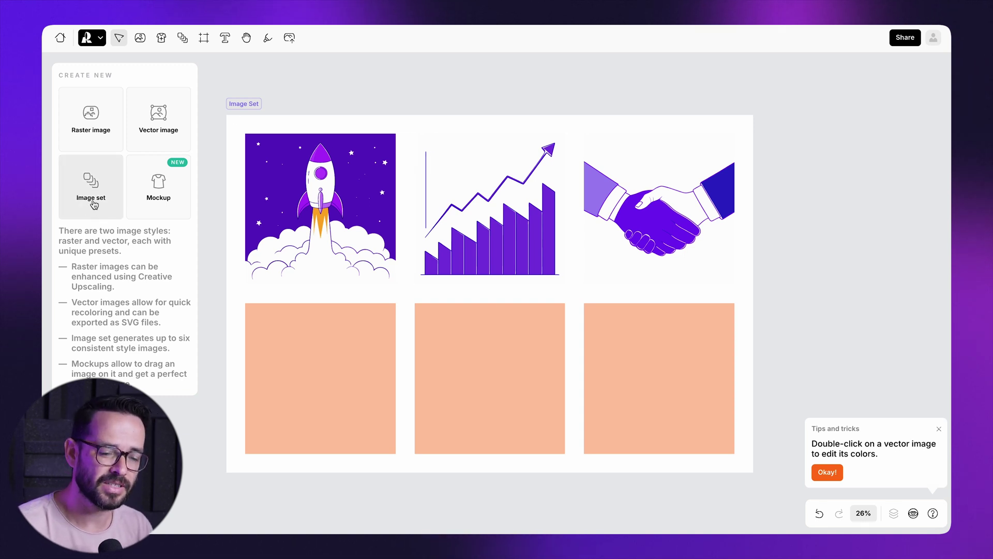
Select the three-illustration image set and look through its style choices.
{"action": "left_click", "coordinate": [249, 105]}
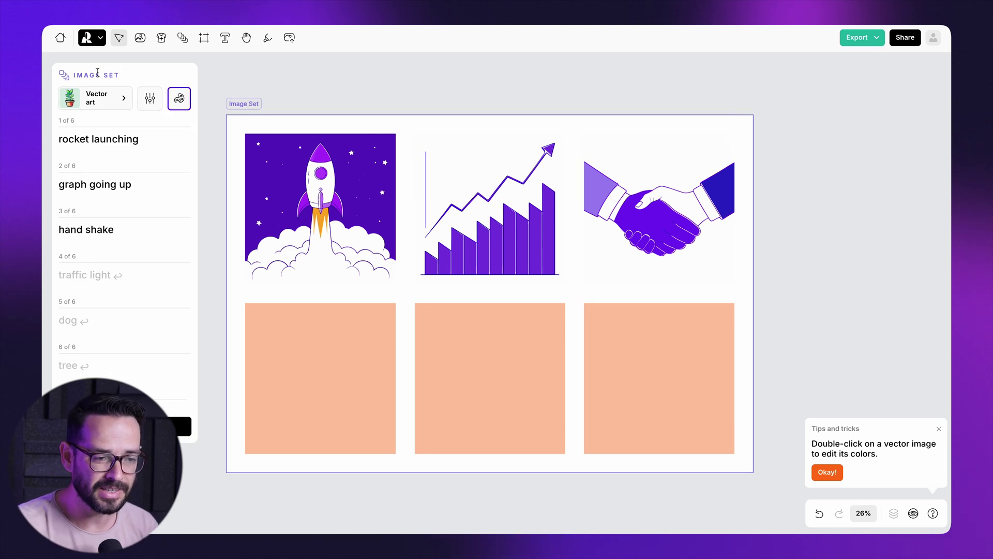
{"action": "left_click", "coordinate": [94, 98]}
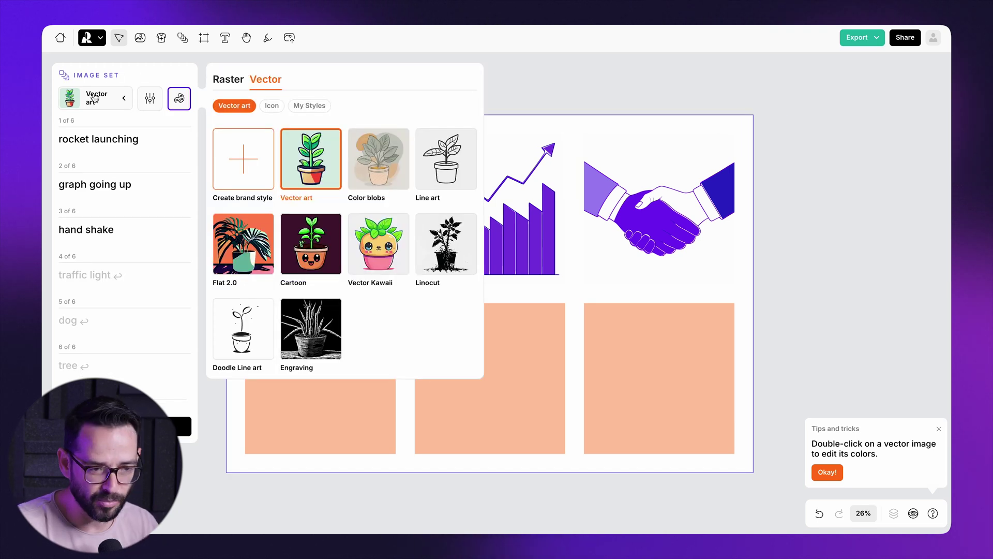
{"action": "left_click", "coordinate": [95, 99]}
{"action": "left_click", "coordinate": [95, 98]}
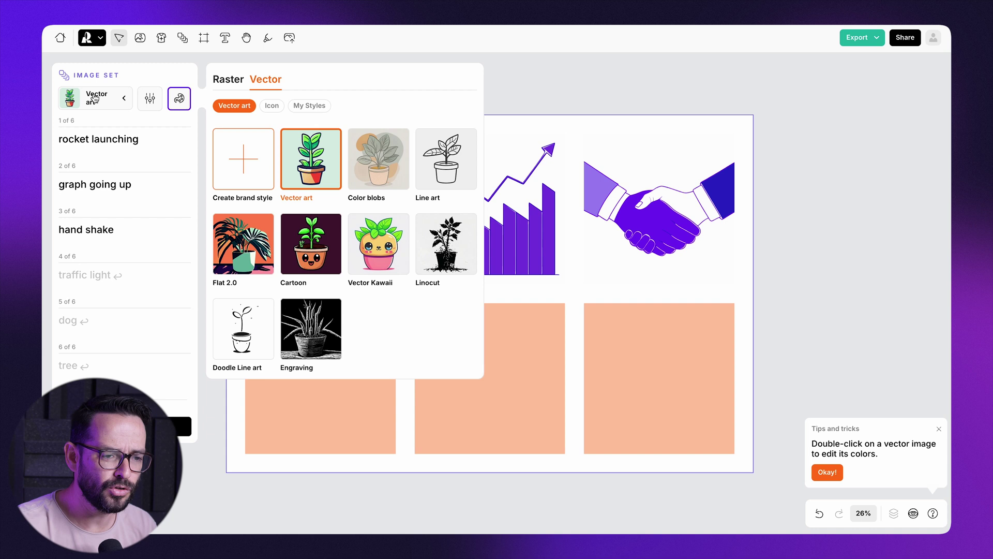
{"action": "left_click", "coordinate": [95, 98]}
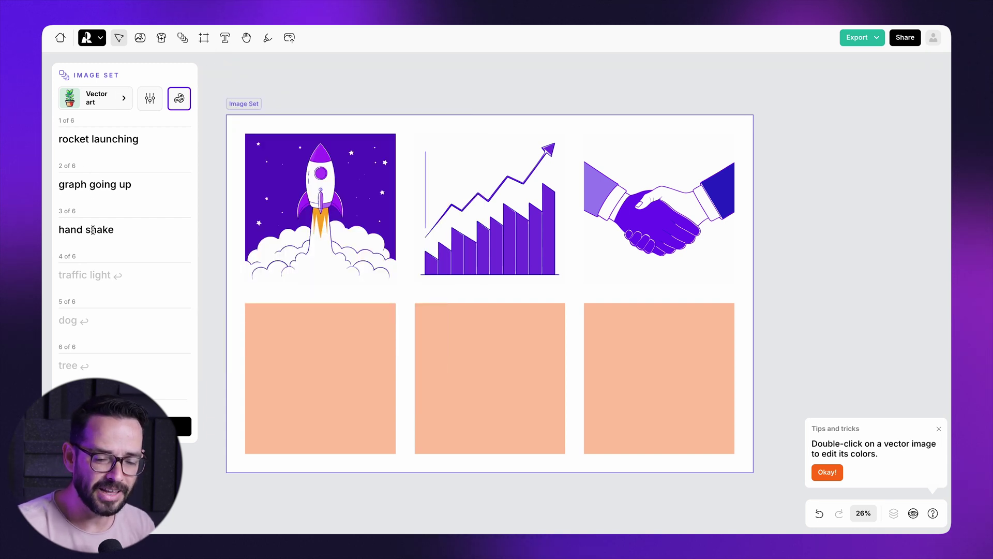
Pick the rocket launch variant with the full purple starry background, then deselect it.
{"action": "left_click", "coordinate": [358, 217]}
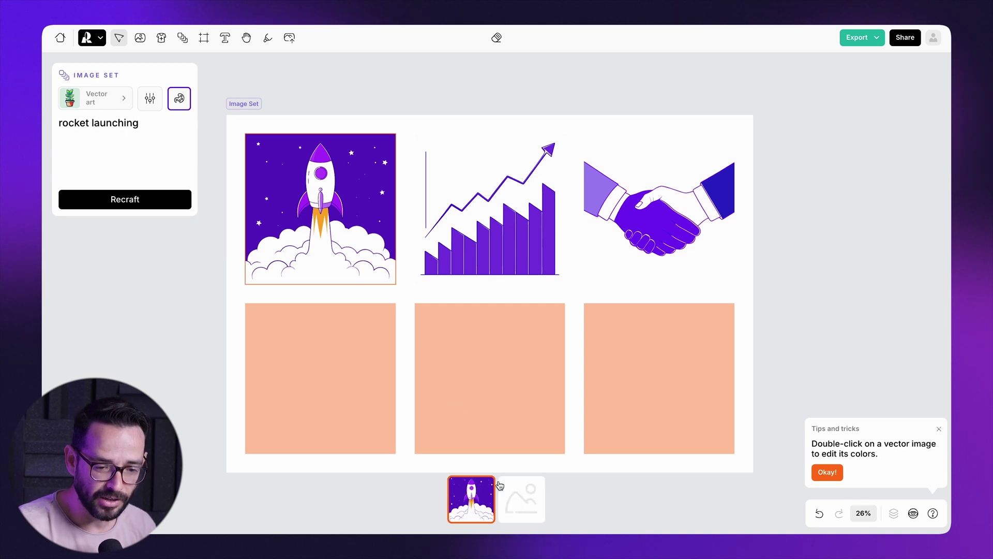
{"action": "left_click", "coordinate": [520, 494]}
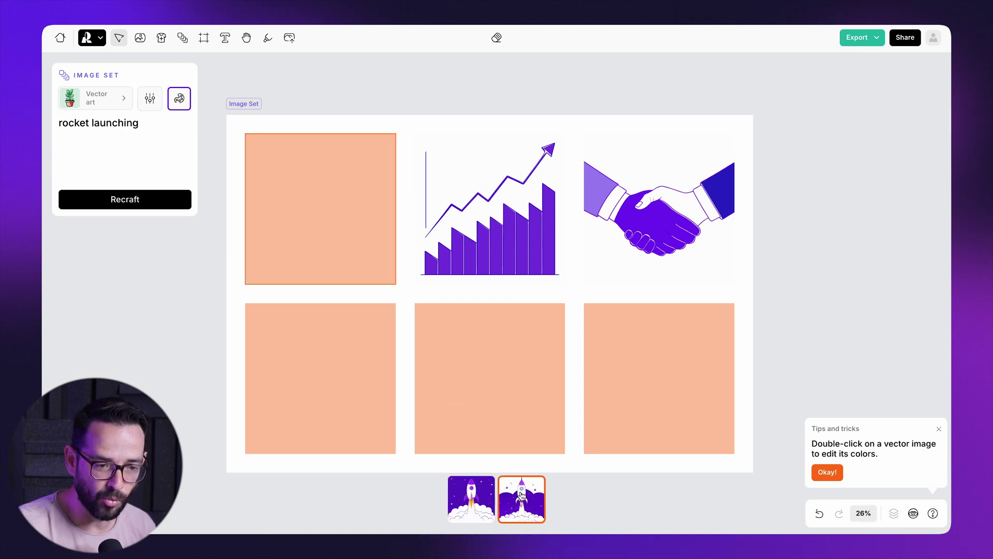
{"action": "left_click", "coordinate": [473, 504]}
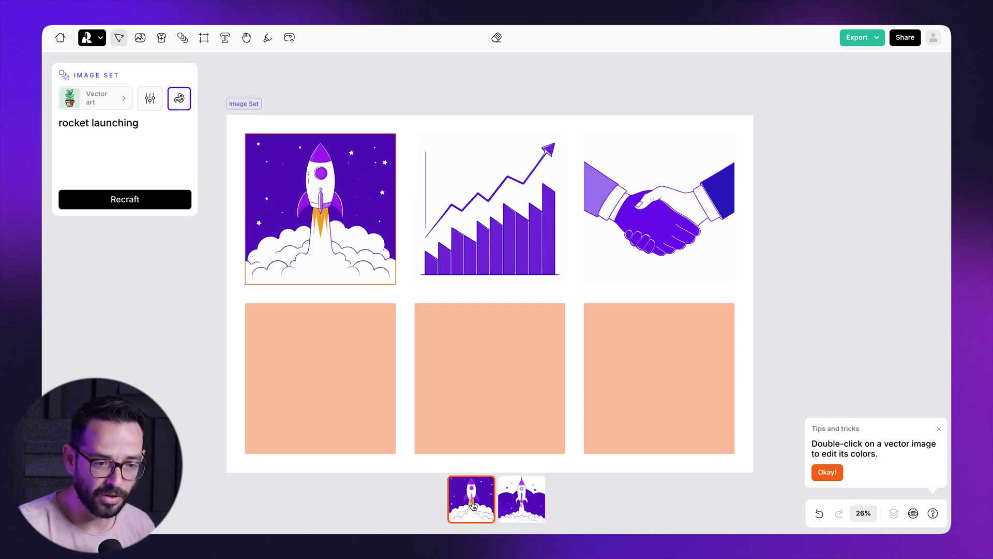
{"action": "left_click", "coordinate": [428, 102]}
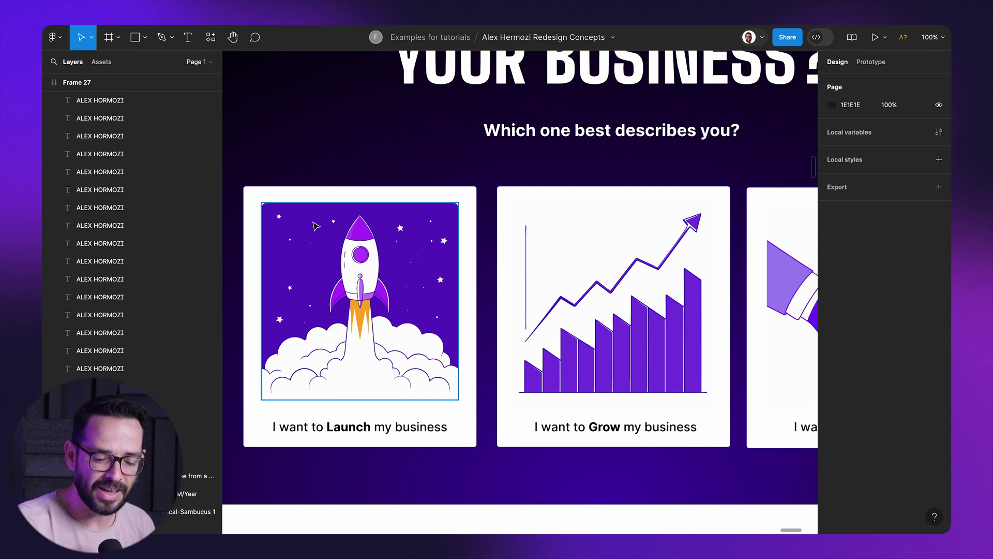
Look over the Launch, Grow and Sell illustration cards in Figma, then switch to Premiere Pro.
{"action": "scroll", "coordinate": [316, 226], "scroll_direction": "right", "scroll_amount": 5}
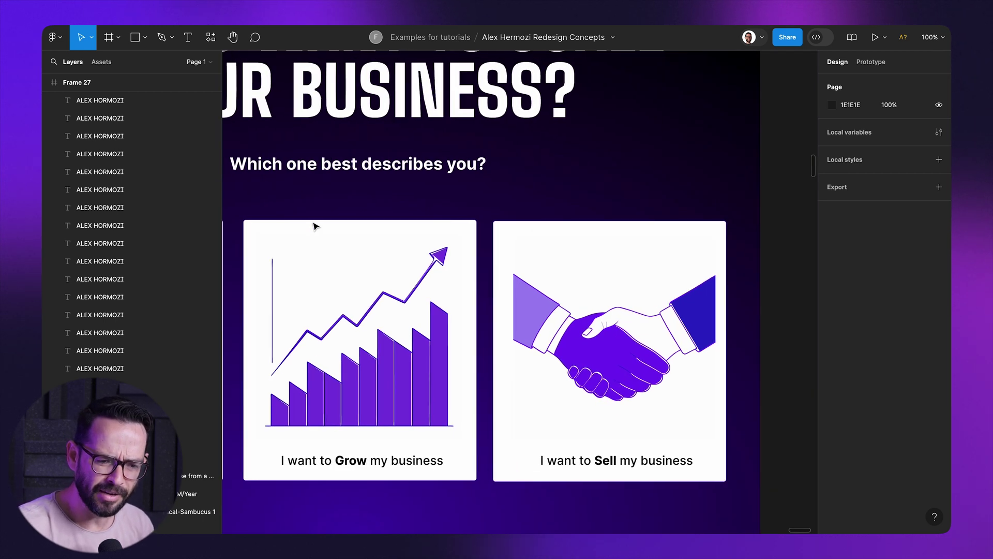
{"action": "scroll", "coordinate": [316, 226], "scroll_direction": "left", "scroll_amount": 3}
{"action": "scroll", "coordinate": [318, 222], "scroll_direction": "down", "scroll_amount": 5, "text": "ctrl"}
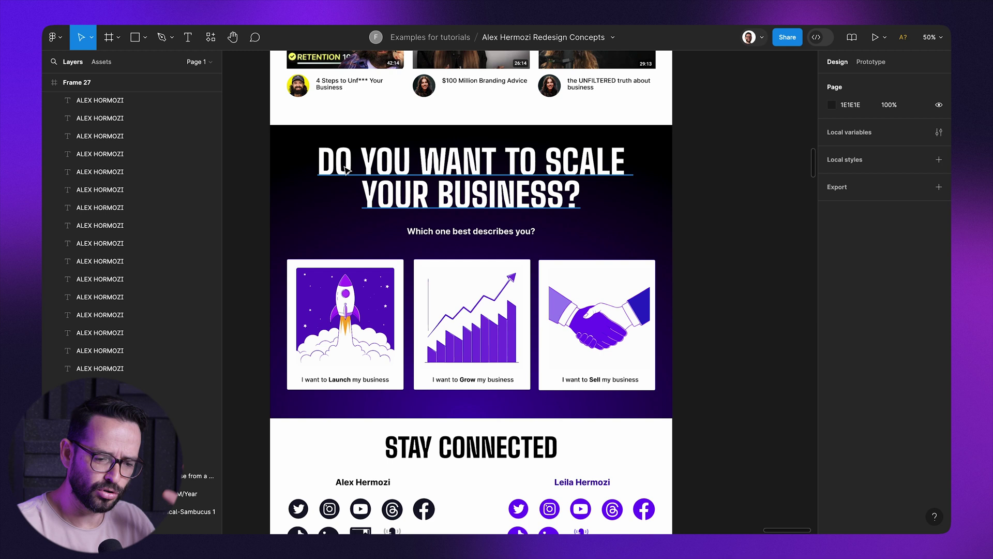
{"action": "scroll", "coordinate": [348, 299], "scroll_direction": "down", "scroll_amount": 5}
{"action": "scroll", "coordinate": [348, 300], "scroll_direction": "left", "scroll_amount": 2}
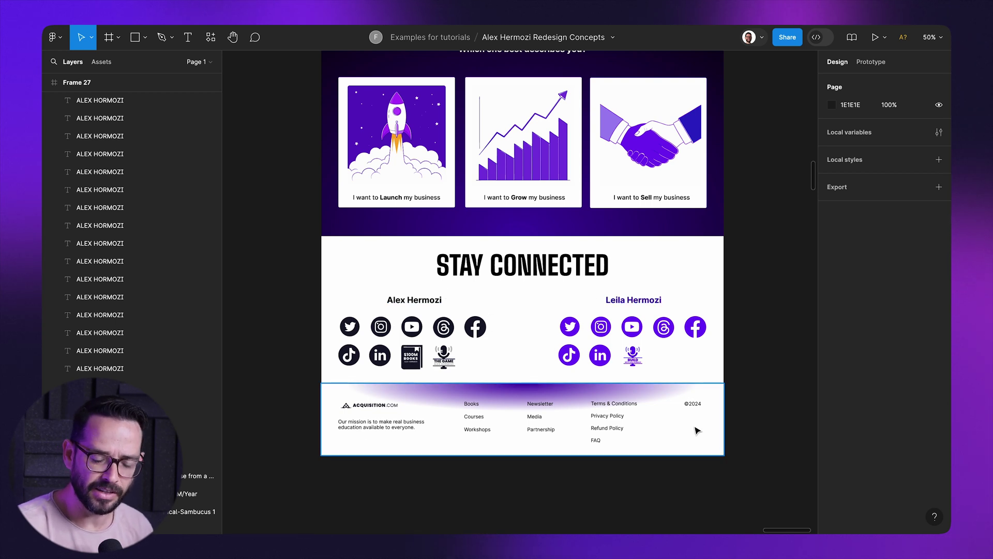
{"action": "scroll", "coordinate": [756, 405], "scroll_direction": "up", "scroll_amount": 10}
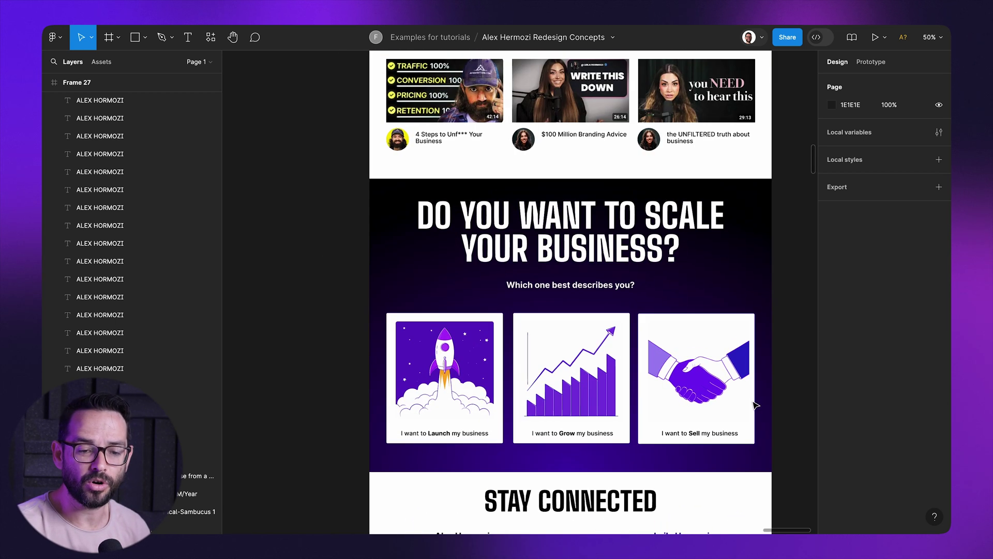
{"action": "scroll", "coordinate": [755, 405], "scroll_direction": "up", "scroll_amount": 8}
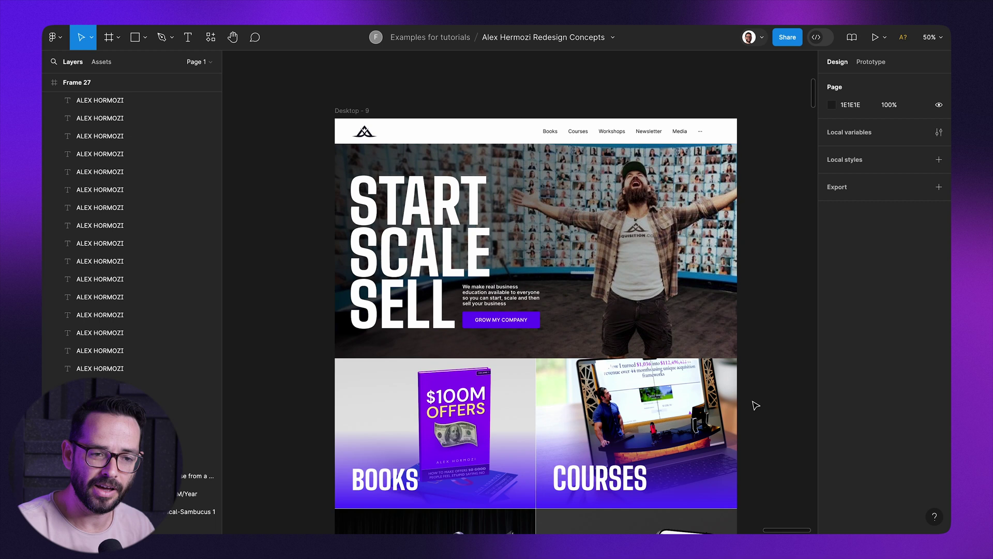
{"action": "scroll", "coordinate": [756, 405], "scroll_direction": "down", "scroll_amount": 1}
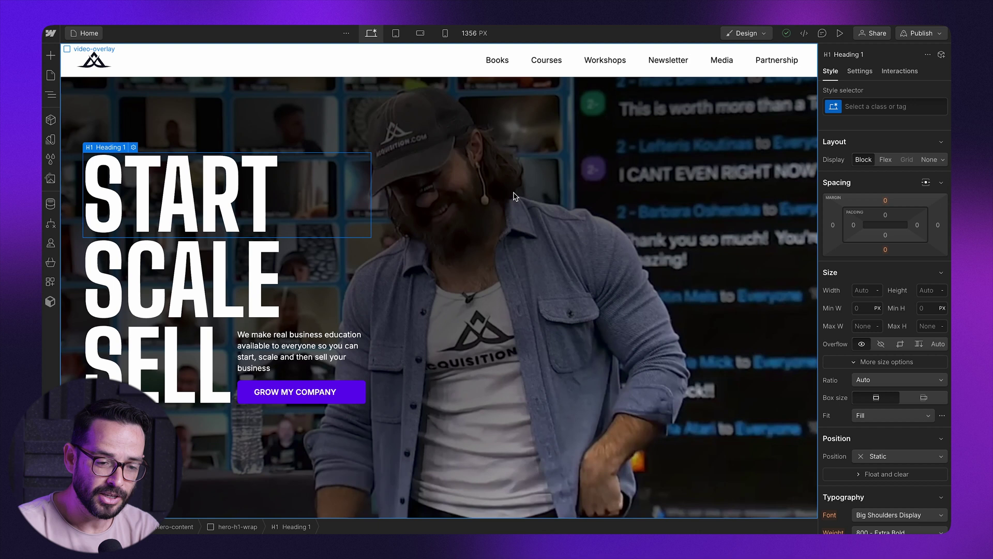
{"action": "key", "text": "super+Tab"}
{"action": "left_click", "coordinate": [514, 241]}
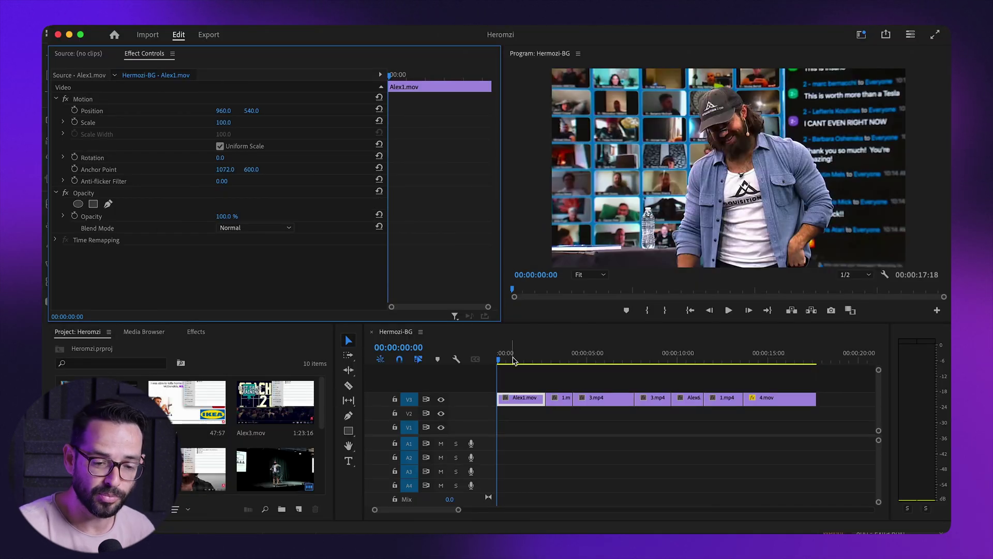
Scrub the Hermozi-BG timeline from the opening Alex1.mov clip ahead to the 1.mp4 clip.
{"action": "left_click_drag", "start_coordinate": [511, 359], "coordinate": [664, 367]}
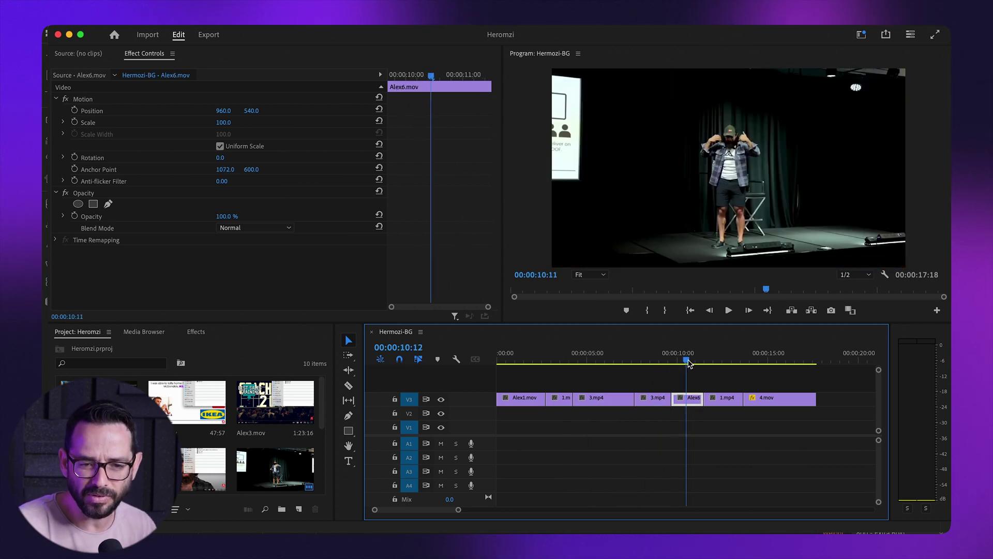
{"action": "left_click_drag", "start_coordinate": [704, 357], "coordinate": [764, 364]}
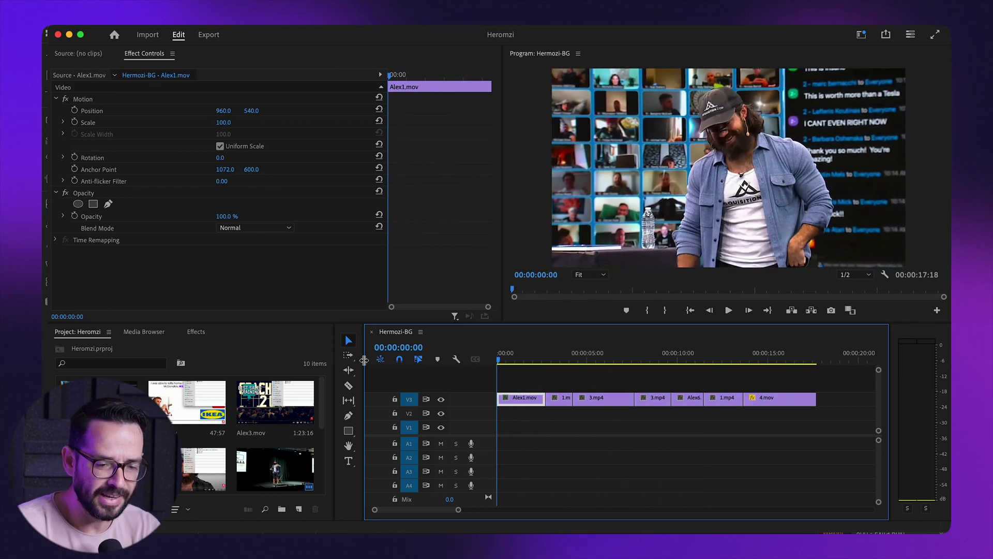
In Webflow, preview the START SCALE SELL hero's background video twice to replay its animation.
{"action": "left_click", "coordinate": [439, 267]}
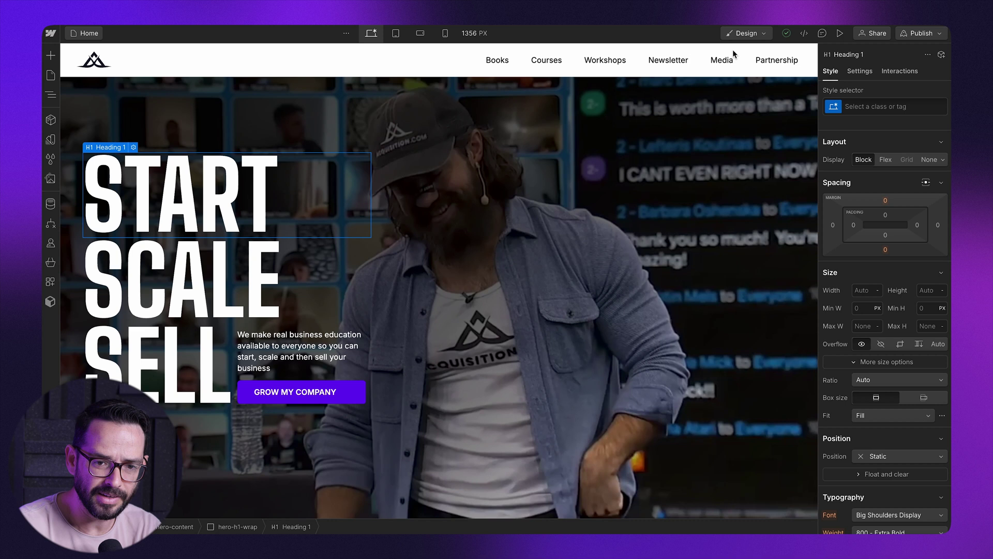
{"action": "left_click", "coordinate": [838, 34]}
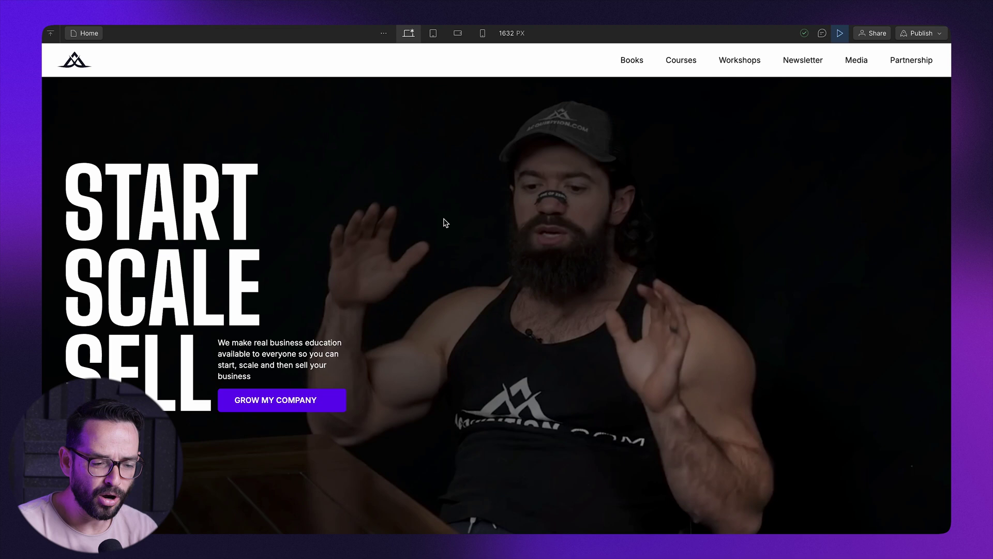
{"action": "left_click", "coordinate": [839, 34]}
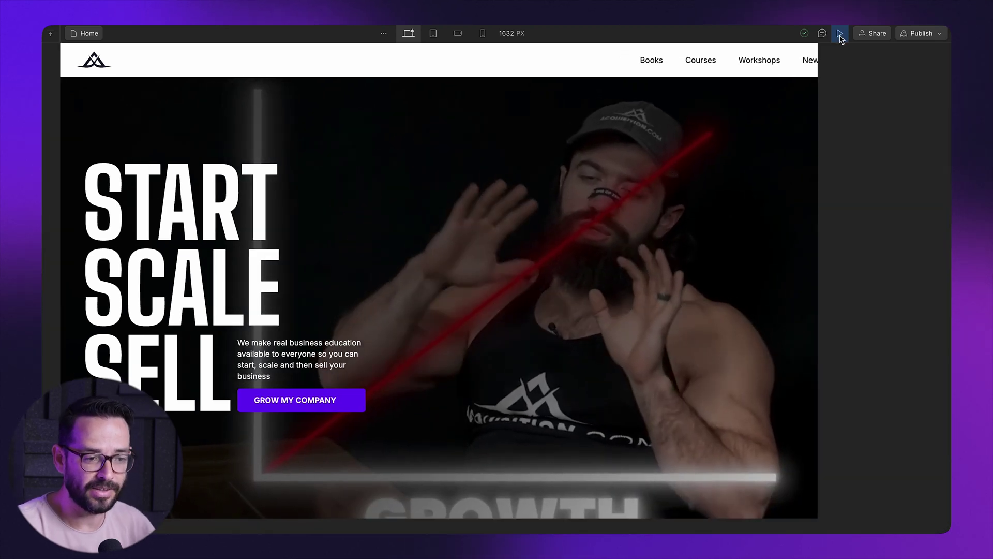
{"action": "left_click", "coordinate": [839, 34]}
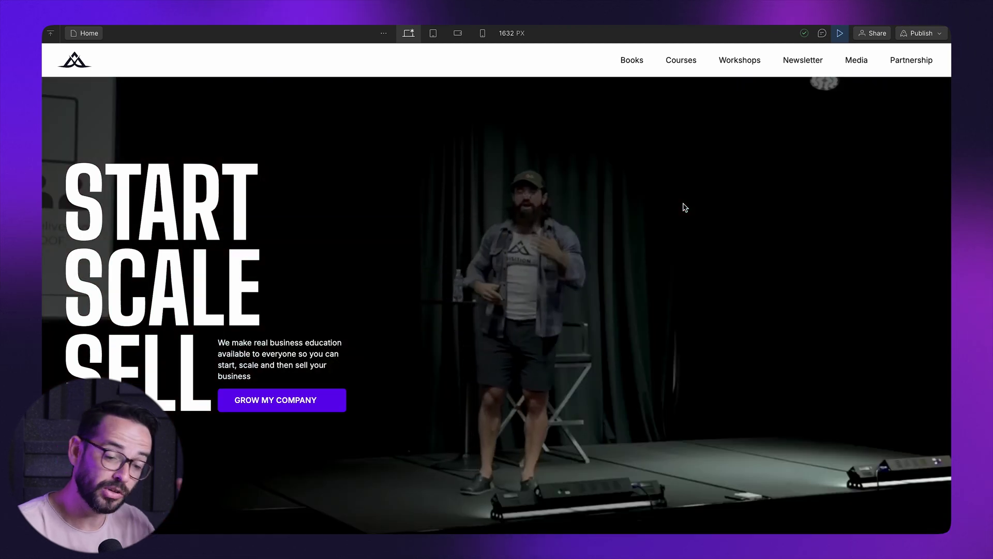
{"action": "scroll", "coordinate": [683, 206], "scroll_direction": "down", "scroll_amount": 10}
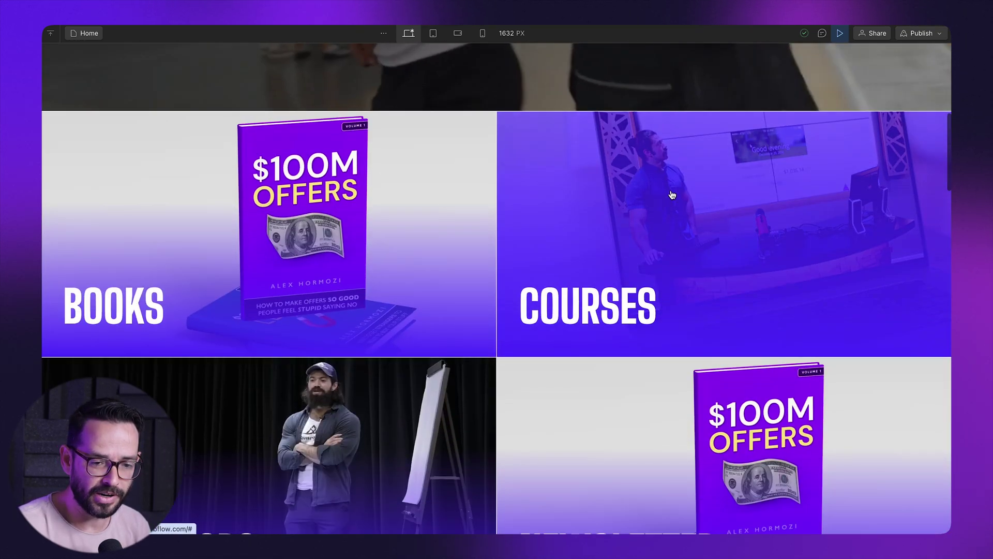
{"action": "scroll", "coordinate": [399, 236], "scroll_direction": "down", "scroll_amount": 2}
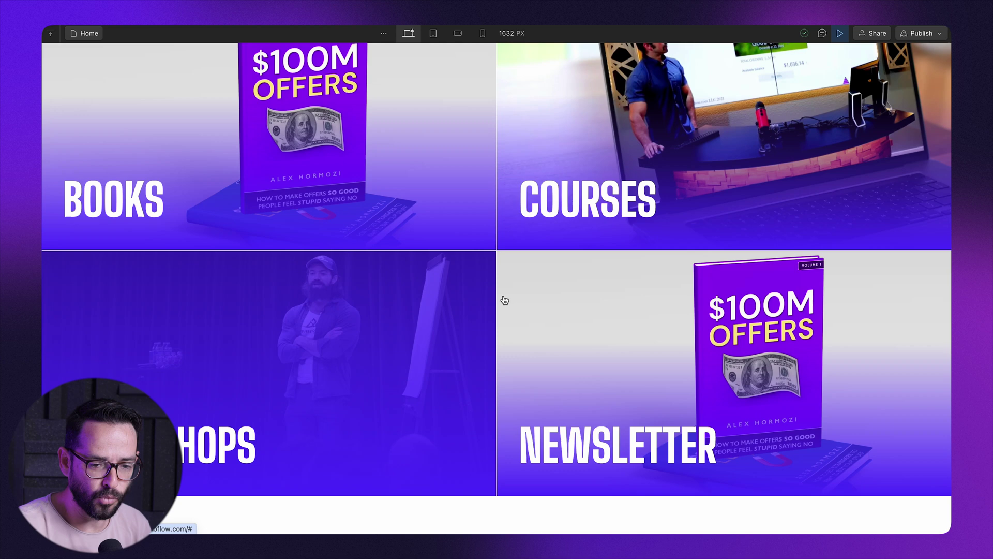
{"action": "scroll", "coordinate": [361, 175], "scroll_direction": "up", "scroll_amount": 1}
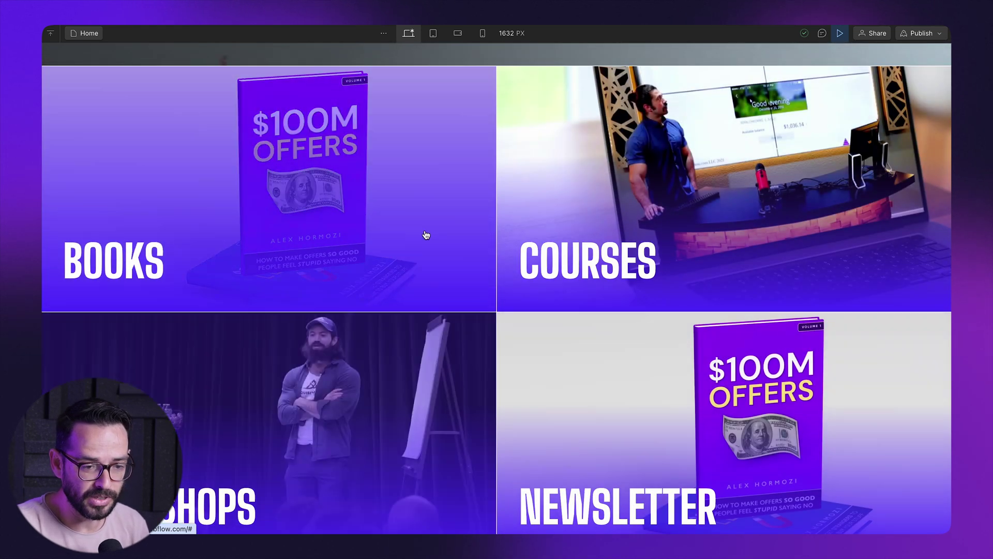
{"action": "scroll", "coordinate": [430, 222], "scroll_direction": "down", "scroll_amount": 8}
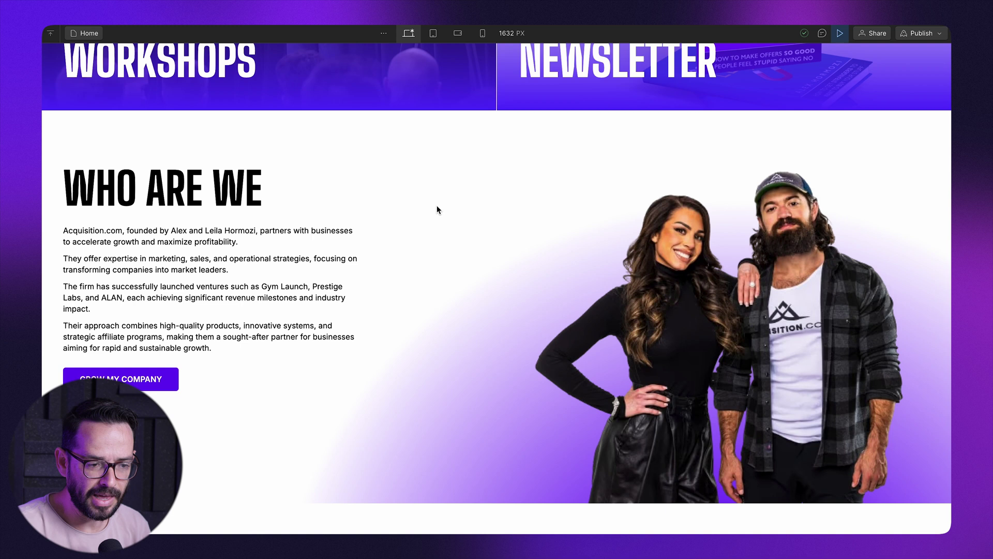
{"action": "scroll", "coordinate": [436, 208], "scroll_direction": "down", "scroll_amount": 8}
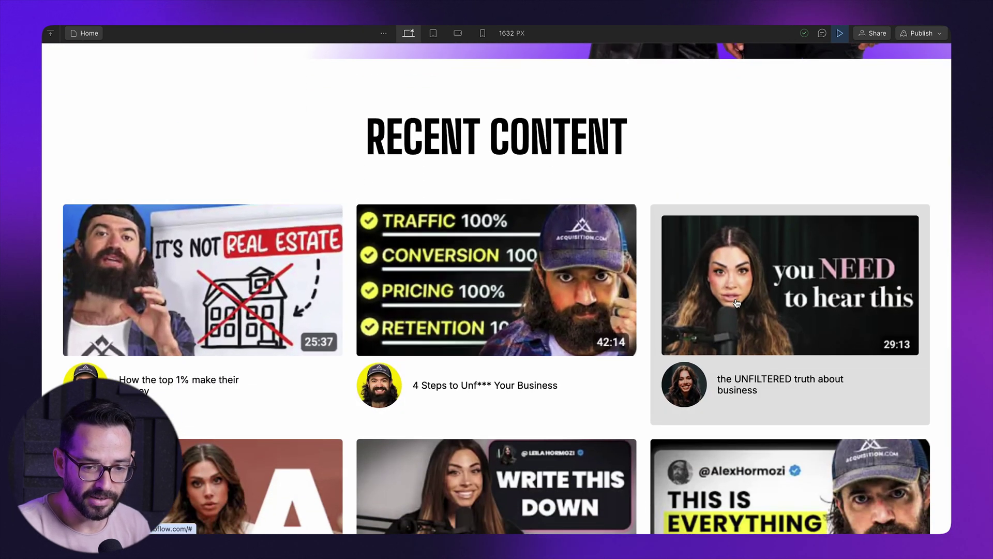
{"action": "scroll", "coordinate": [737, 302], "scroll_direction": "down", "scroll_amount": 3}
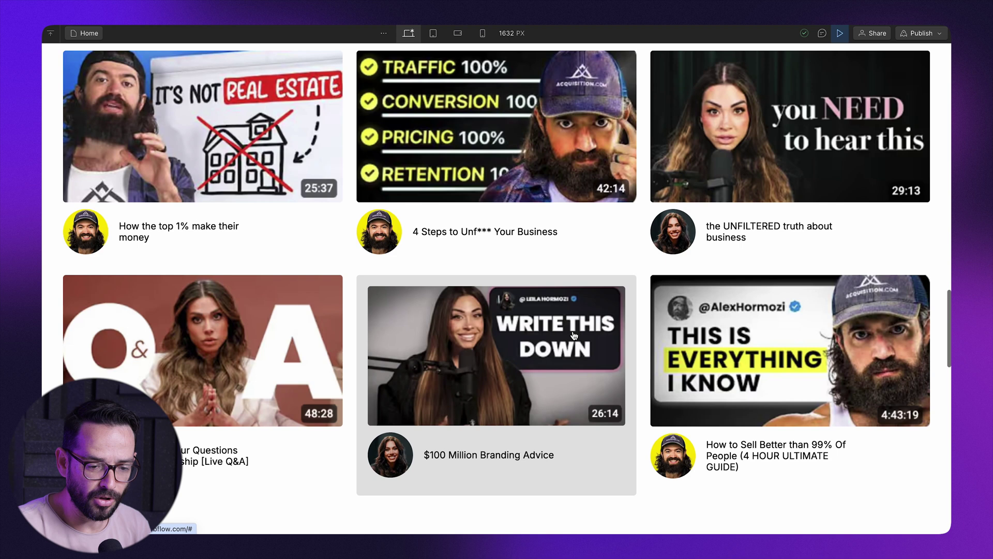
{"action": "scroll", "coordinate": [573, 335], "scroll_direction": "down", "scroll_amount": 10}
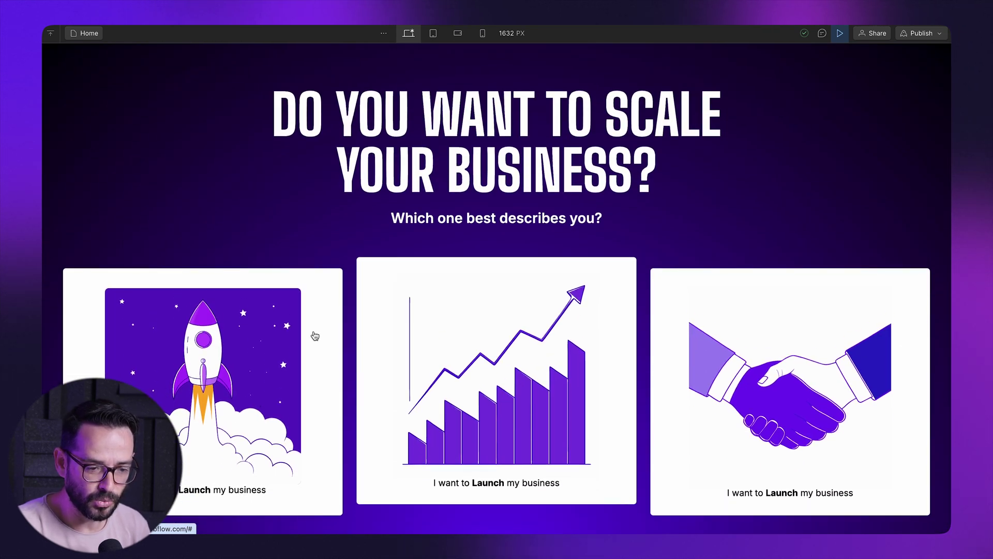
{"action": "scroll", "coordinate": [496, 327], "scroll_direction": "down", "scroll_amount": 8}
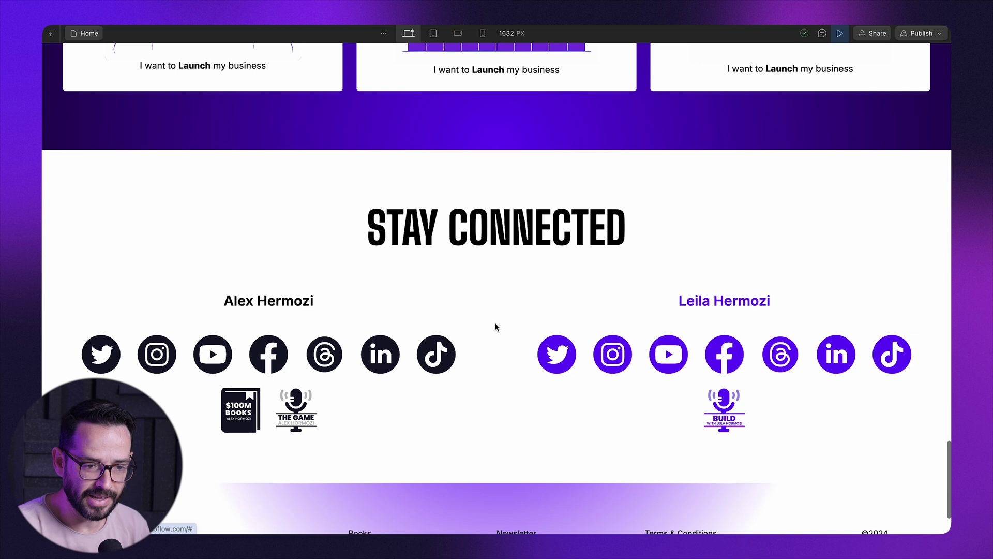
{"action": "scroll", "coordinate": [495, 328], "scroll_direction": "down", "scroll_amount": 2}
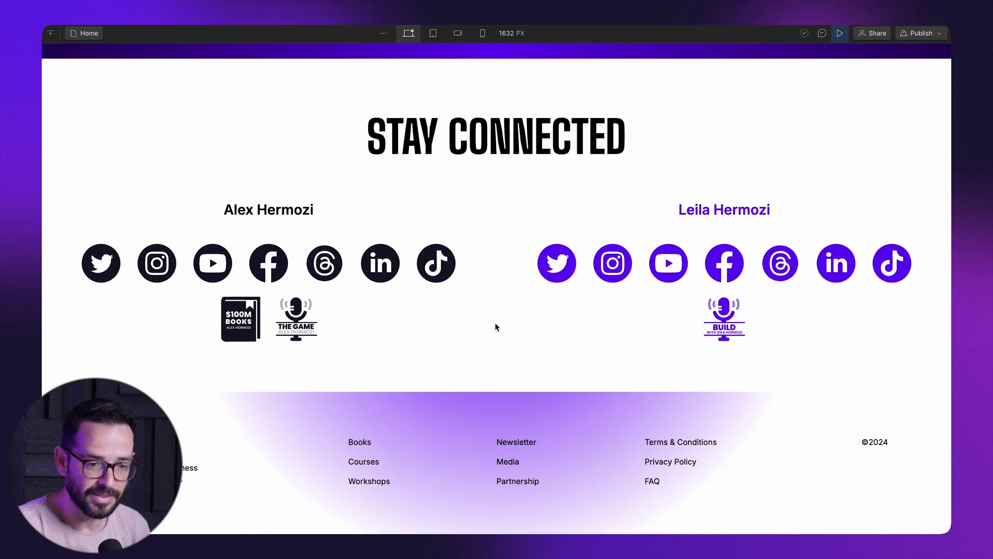